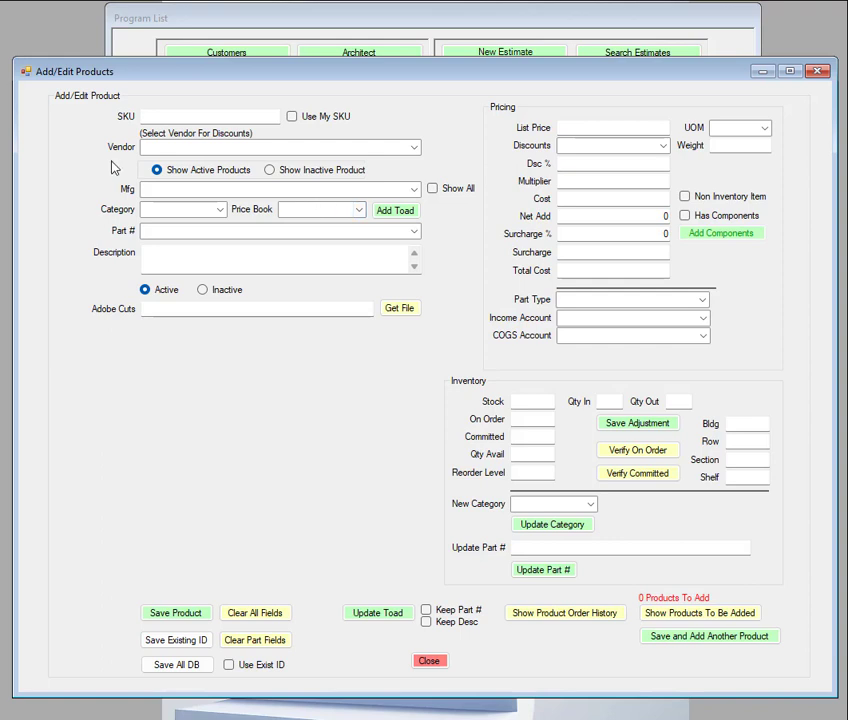
Step: Set the new product's vendor to Yale Commercial Locks and Hardware
click(195, 148)
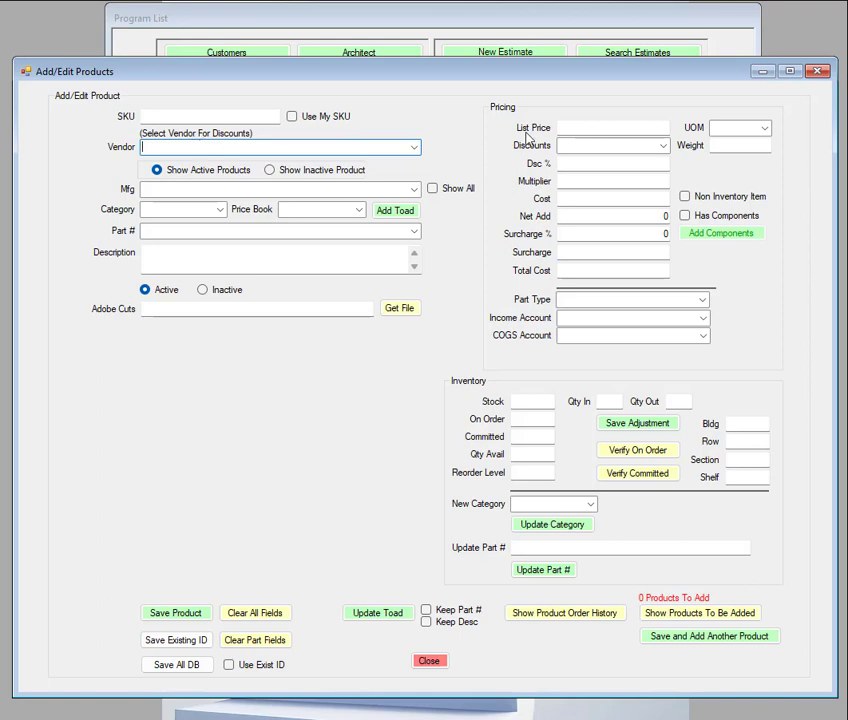
text(ya)
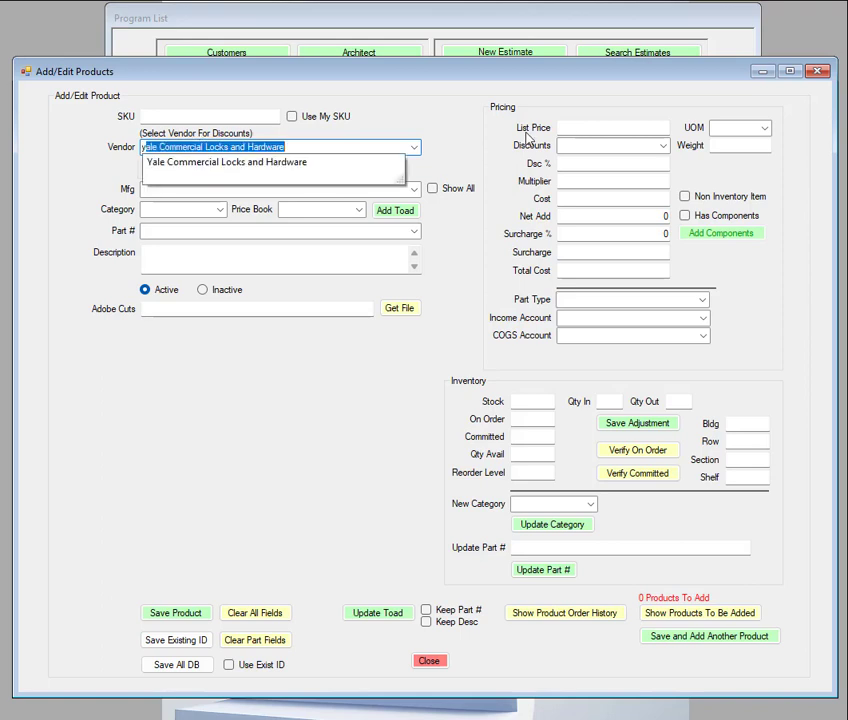
key(Tab)
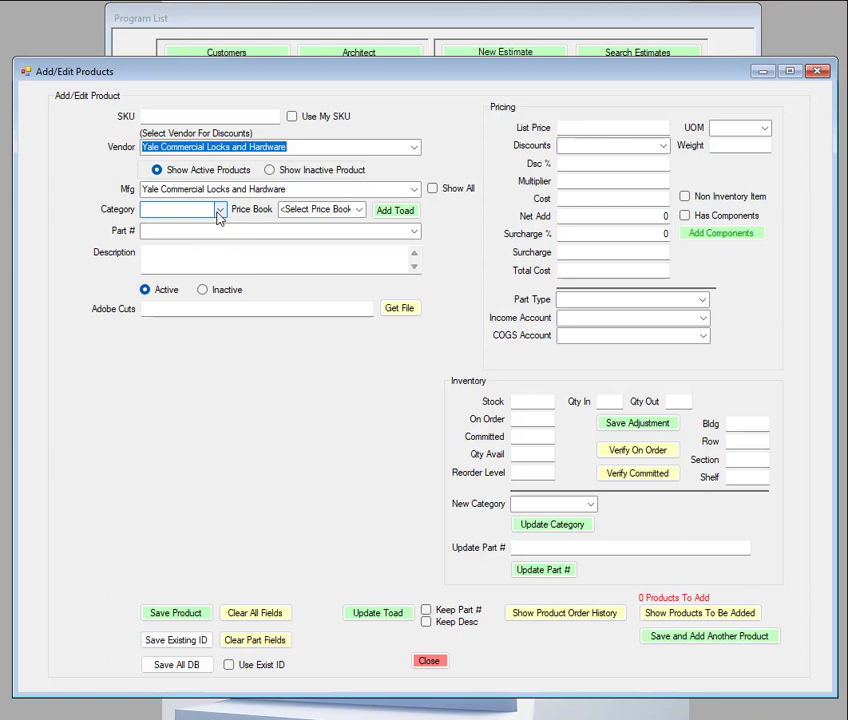
click(414, 233)
click(414, 233)
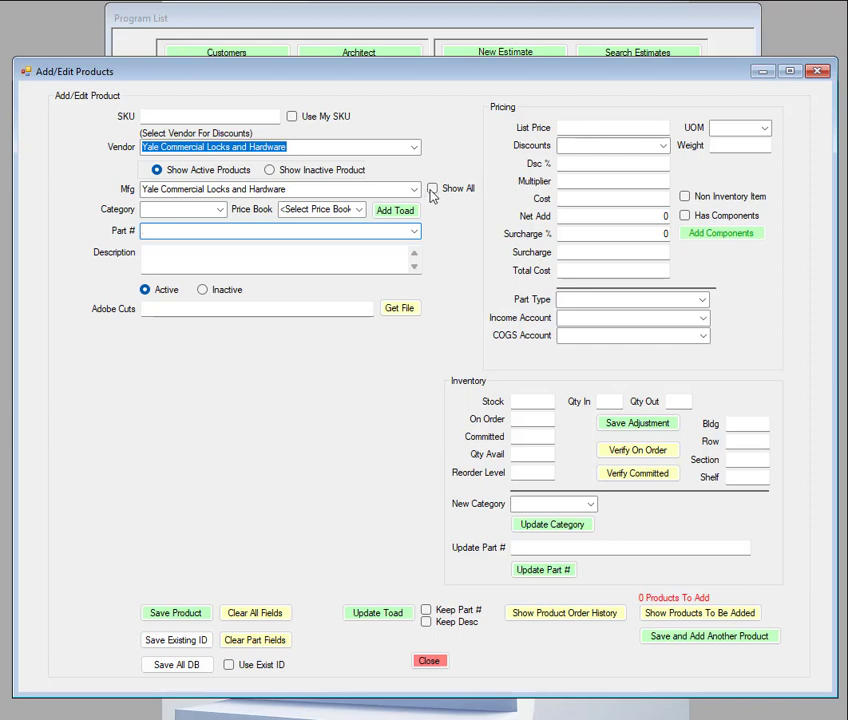
Step: Set the product's category to Locks and its price book to Yale
click(219, 210)
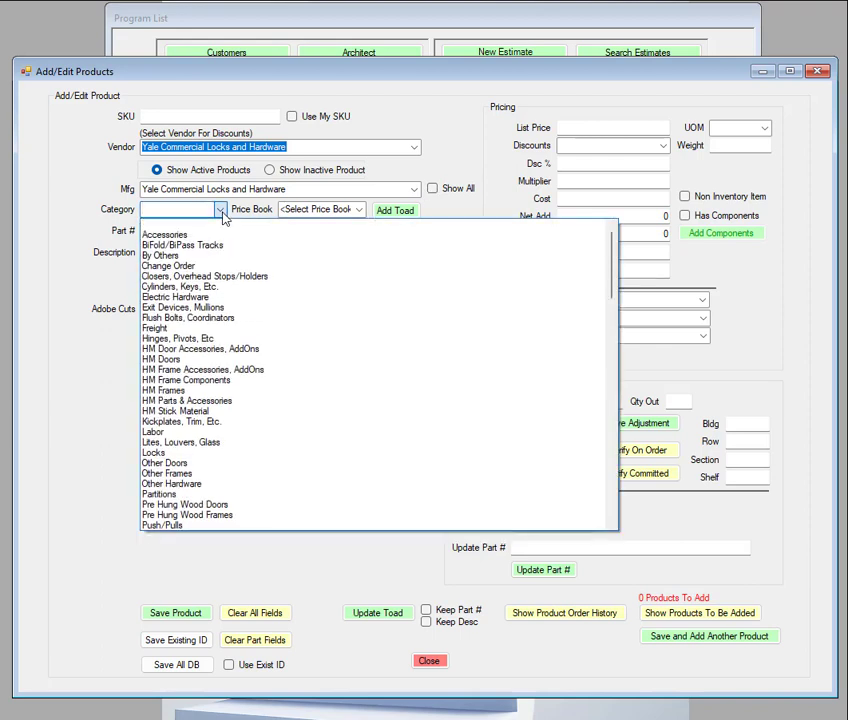
click(155, 455)
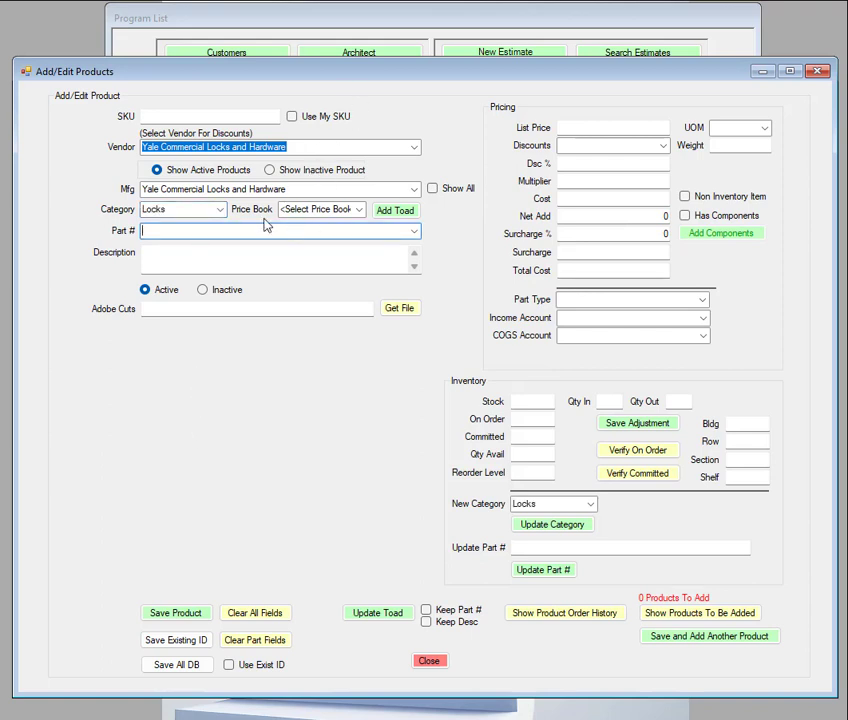
click(359, 210)
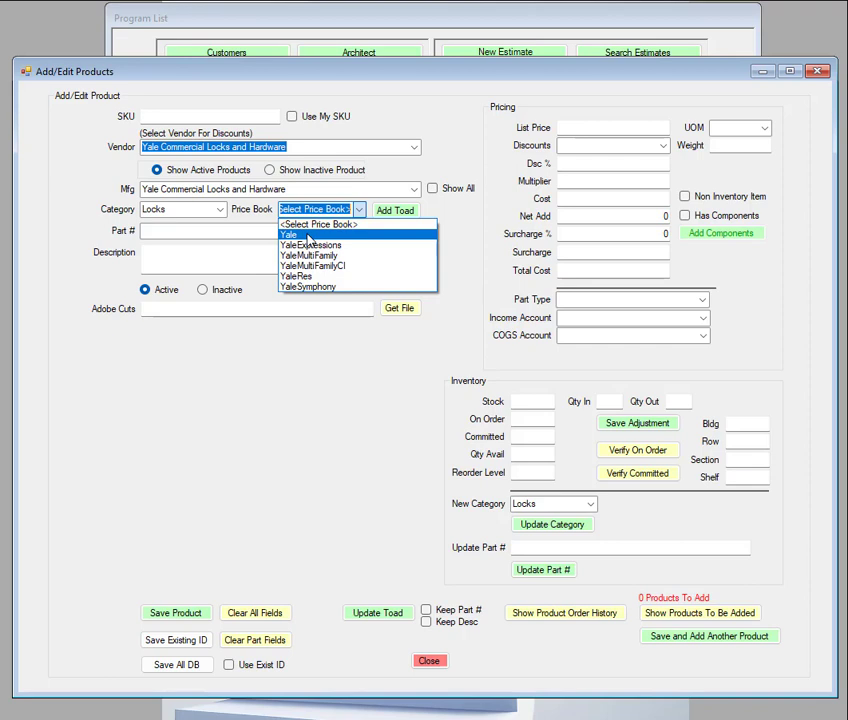
click(308, 236)
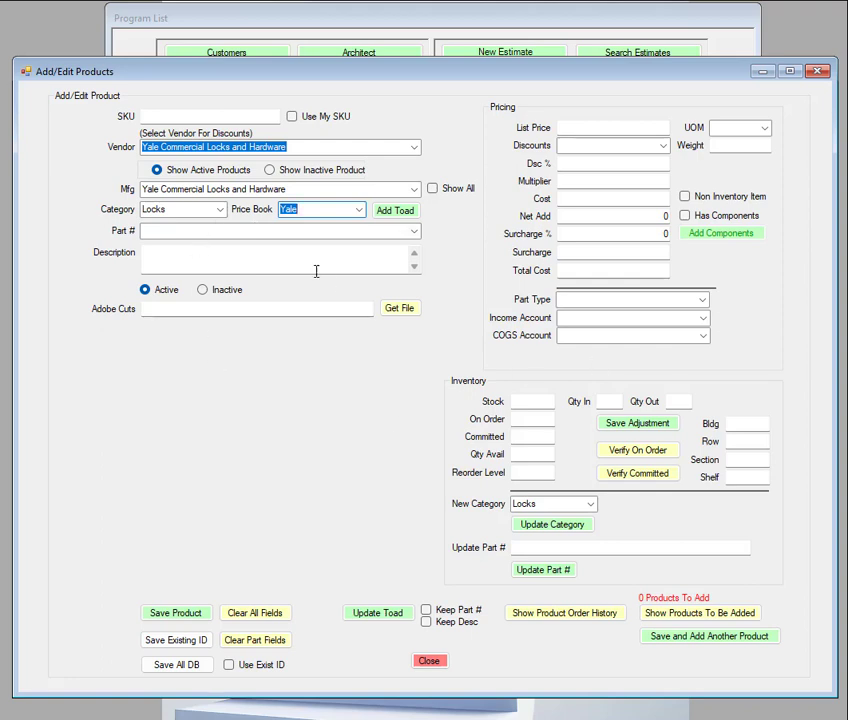
click(399, 212)
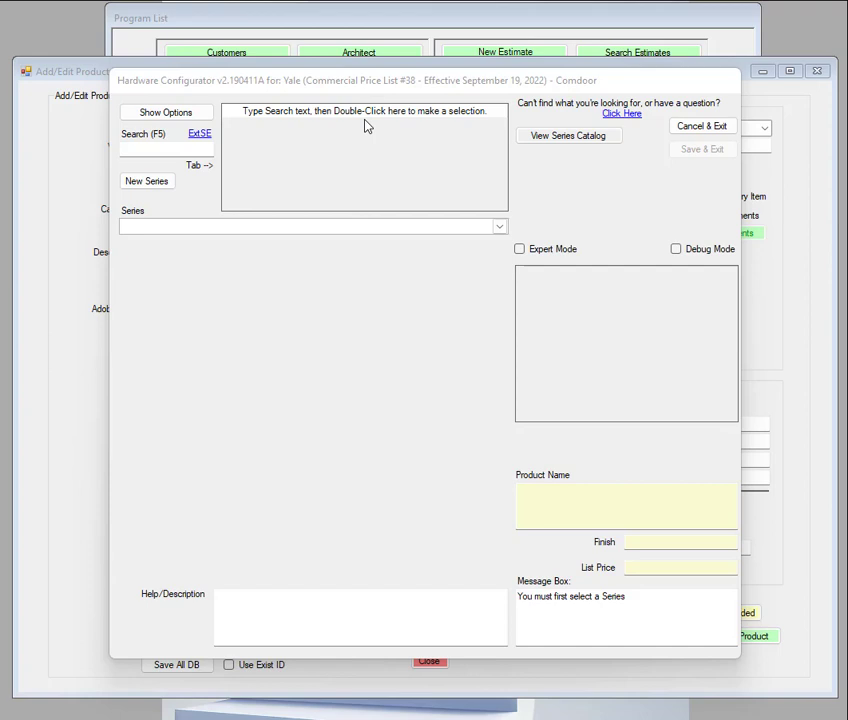
click(147, 151)
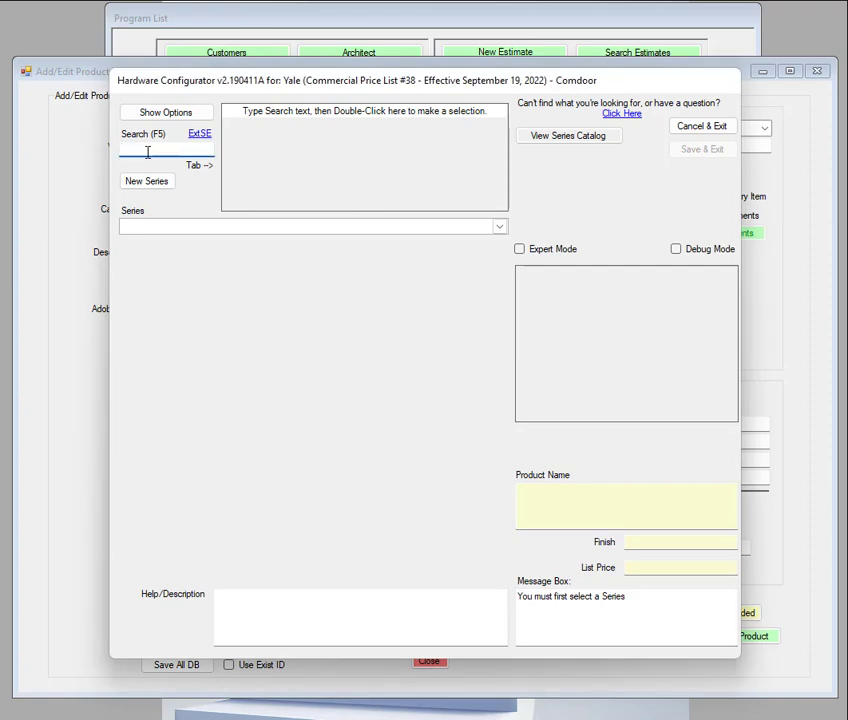
click(699, 128)
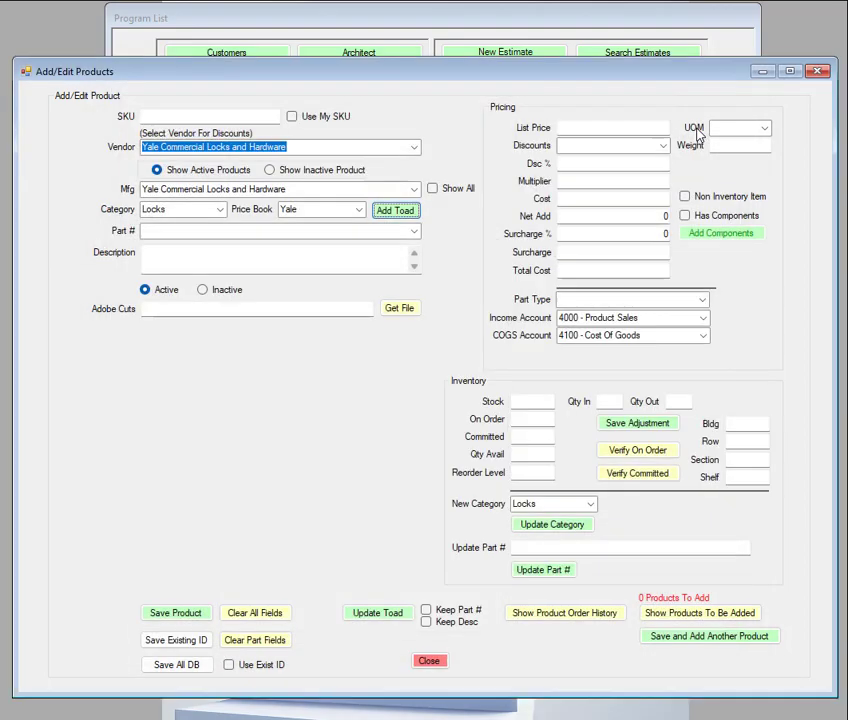
click(413, 232)
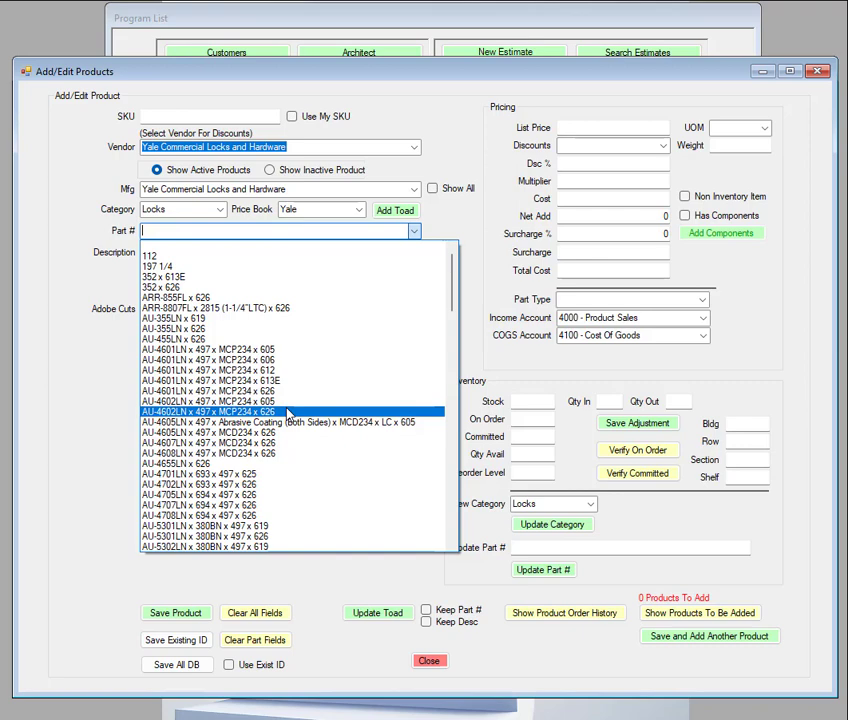
click(462, 213)
Step: Start adding a product from the Yale price book, search for 4602, and choose the 4600LN Grade 2 Cylindrical Locks (Lever) series
click(400, 210)
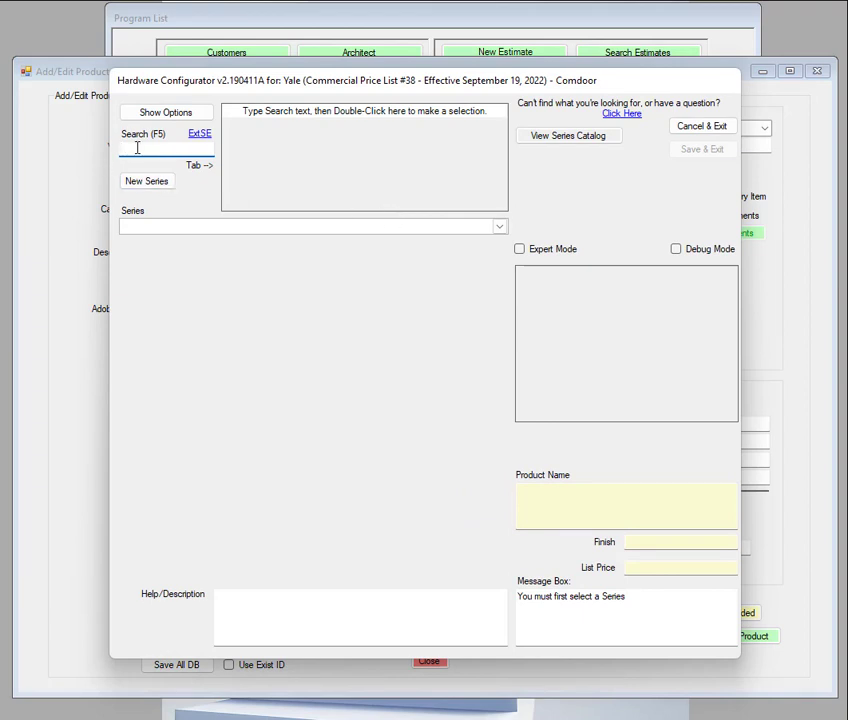
text(4602)
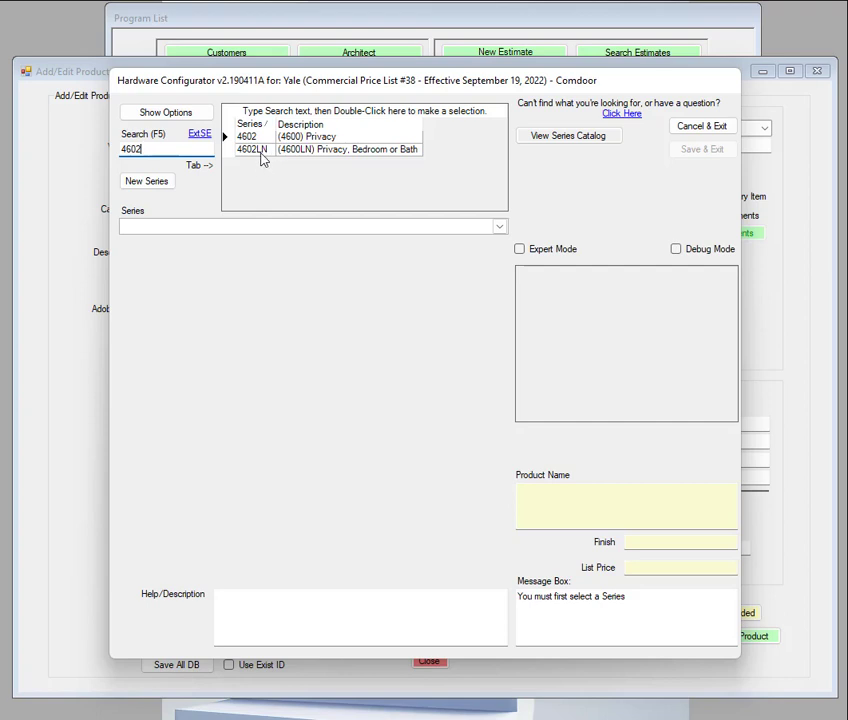
click(501, 229)
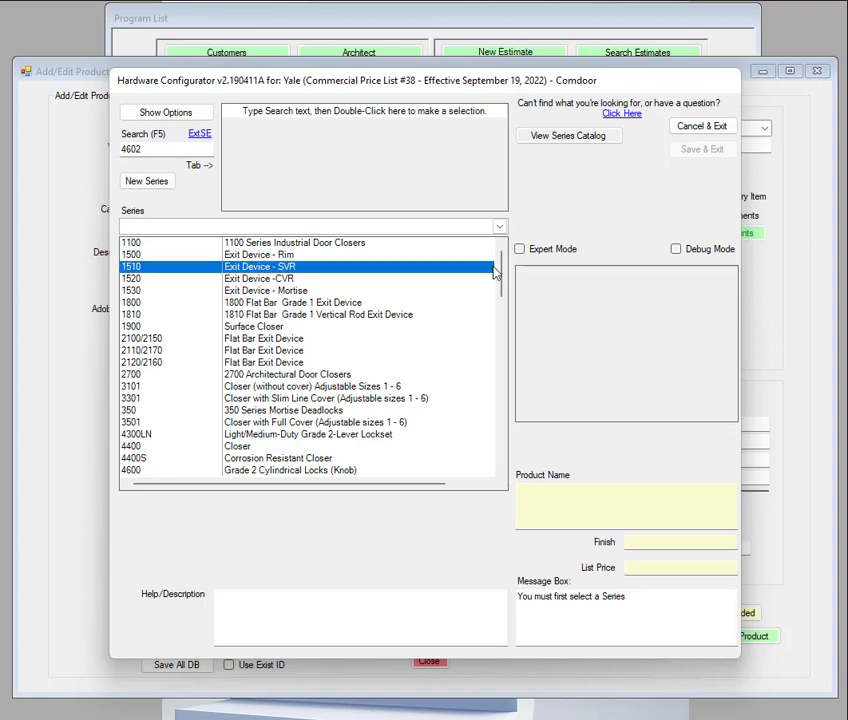
drag(503, 265, 502, 287)
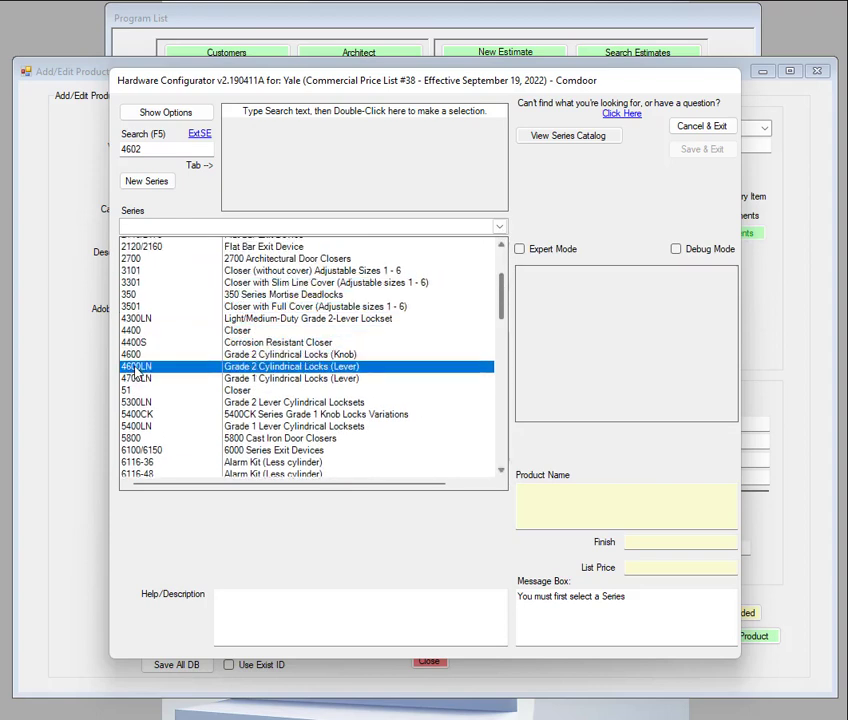
click(137, 368)
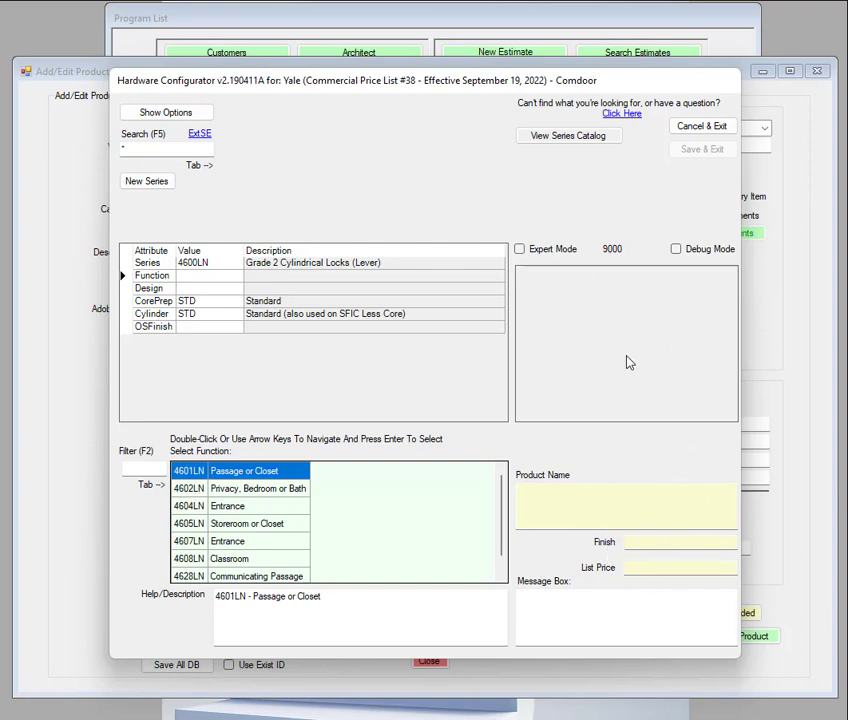
Step: Configure the lock with function 4602LN Privacy, design AU Augusta and outside finish 606 Satin Brass
double_click(197, 494)
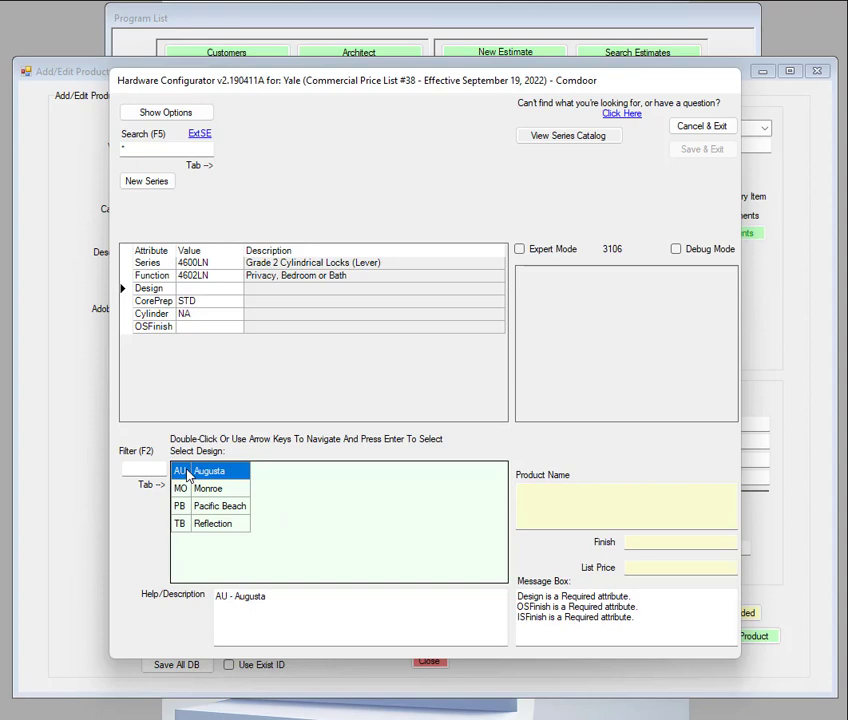
double_click(186, 474)
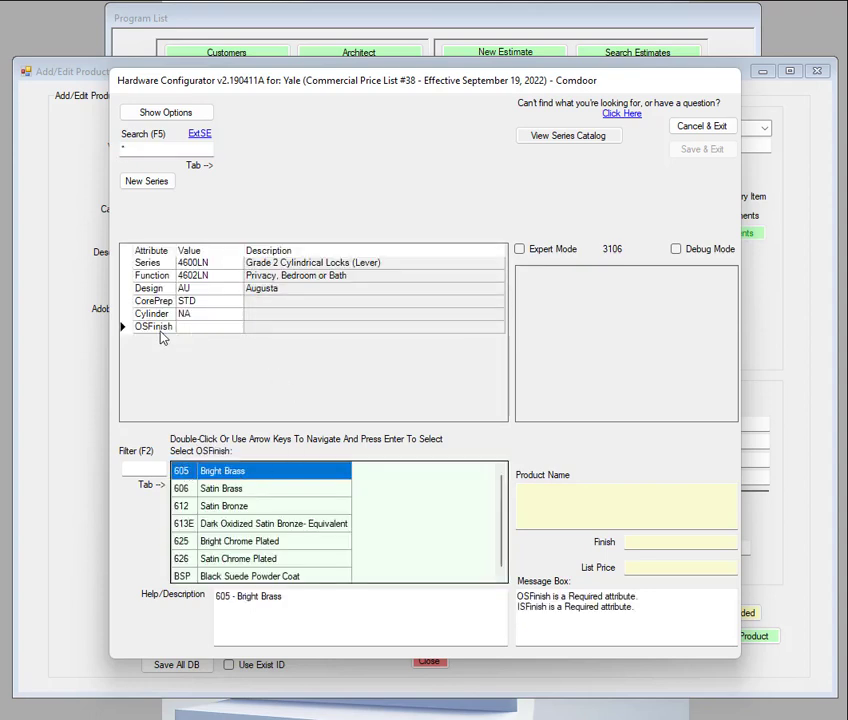
double_click(190, 494)
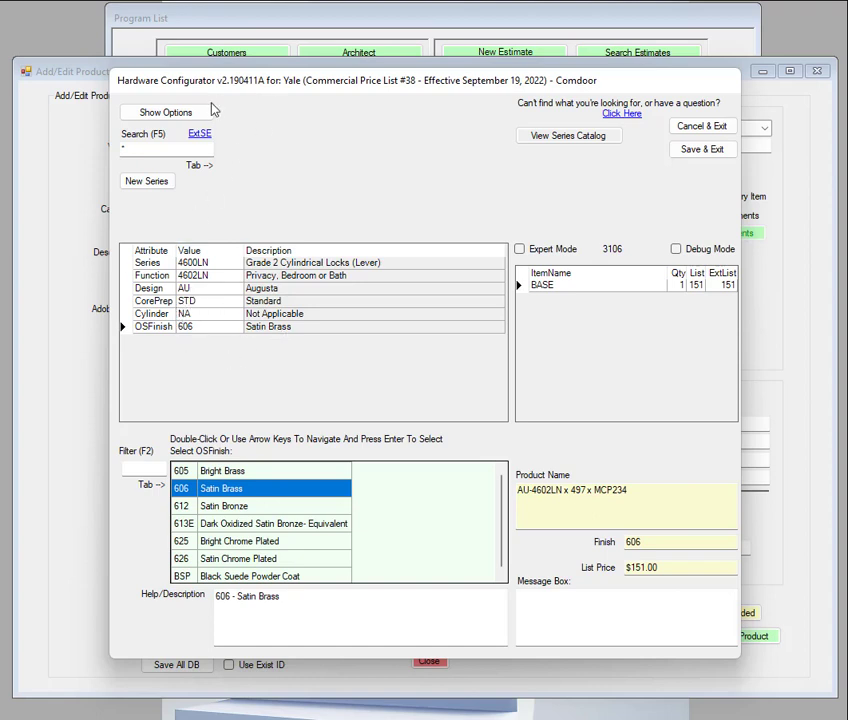
Step: Show the lock's additional options and review the full attribute list
click(162, 113)
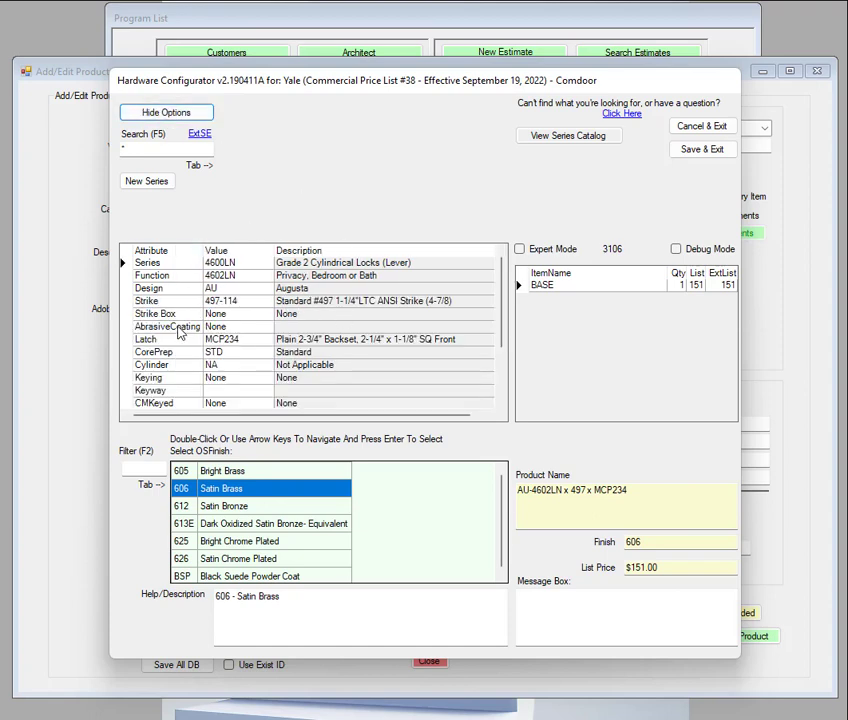
scroll(200, 350, down, 2)
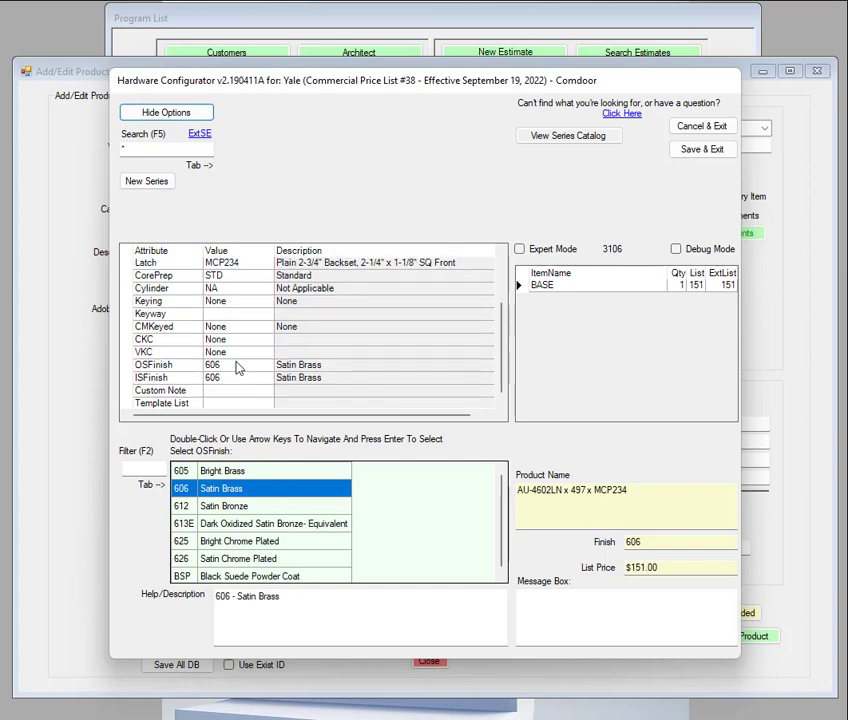
scroll(238, 368, up, 2)
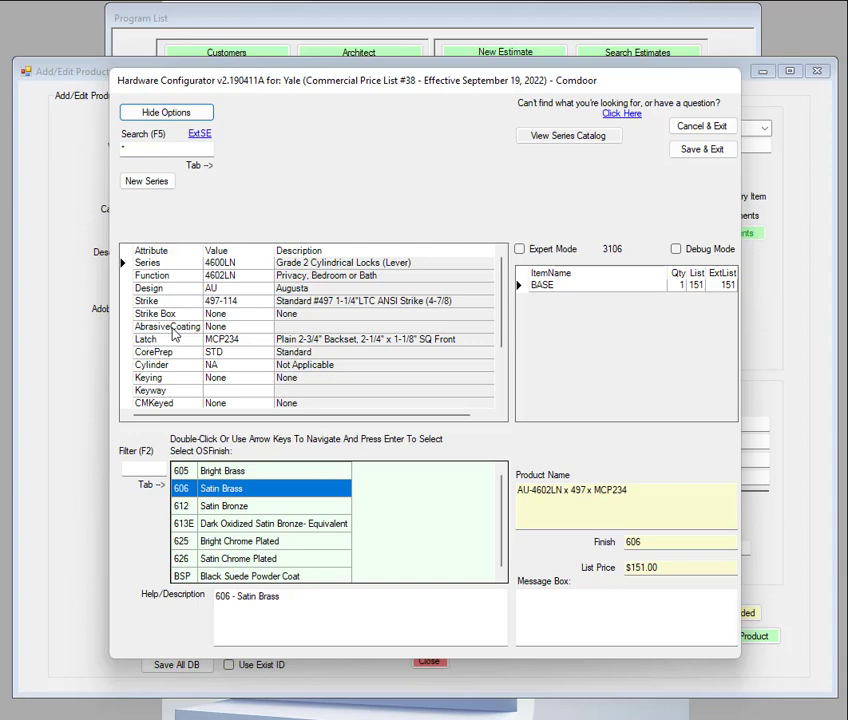
Step: Try abrasive coating on both sides of the lock and return the coating option to None
click(172, 333)
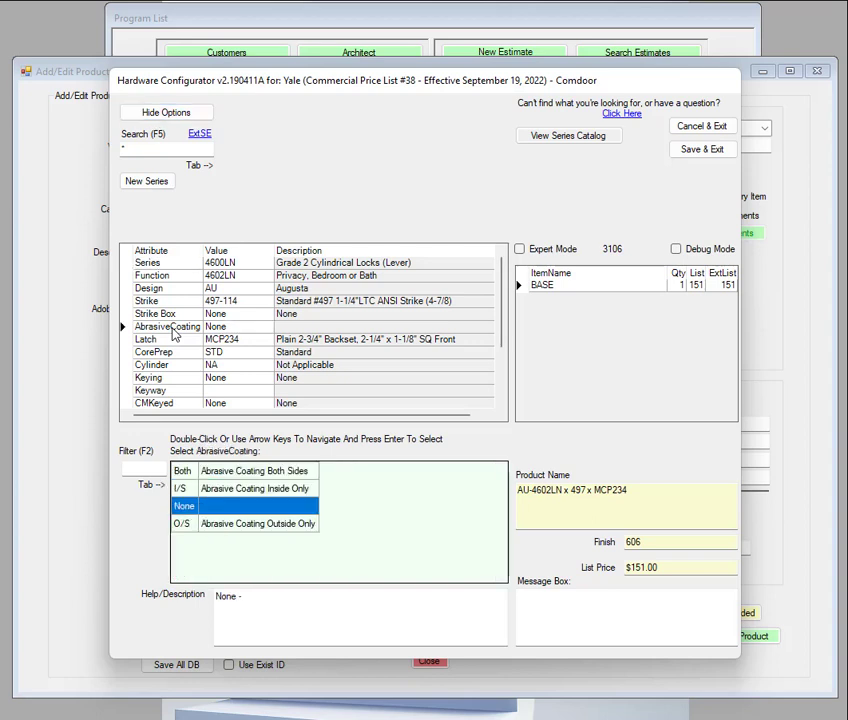
double_click(190, 473)
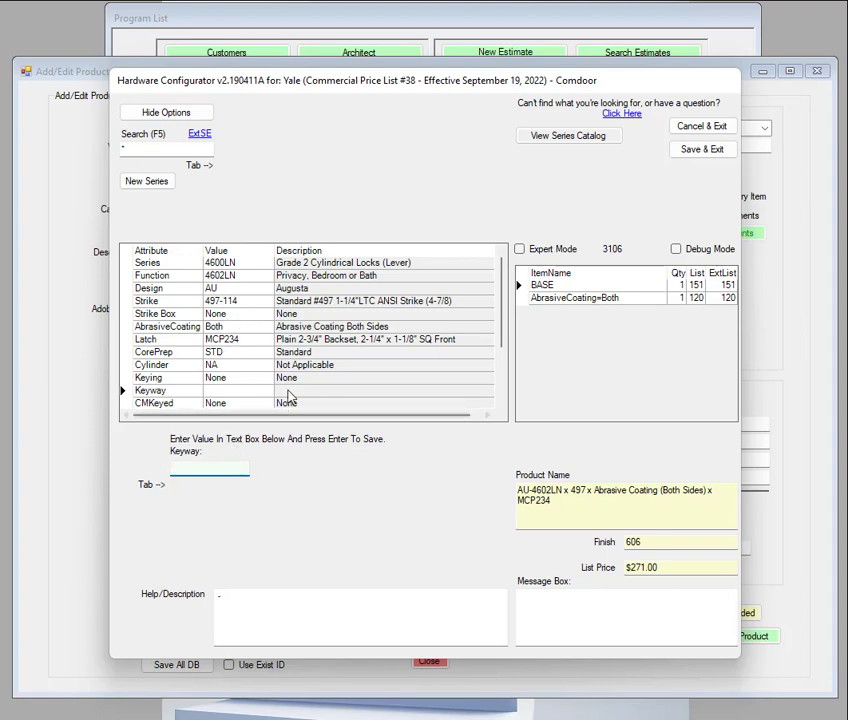
click(184, 328)
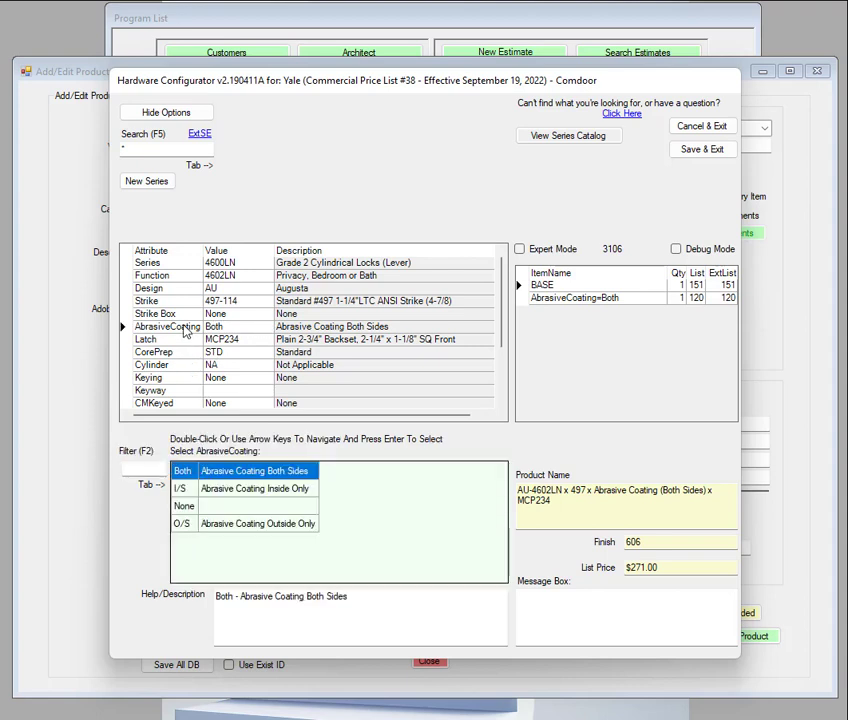
double_click(186, 508)
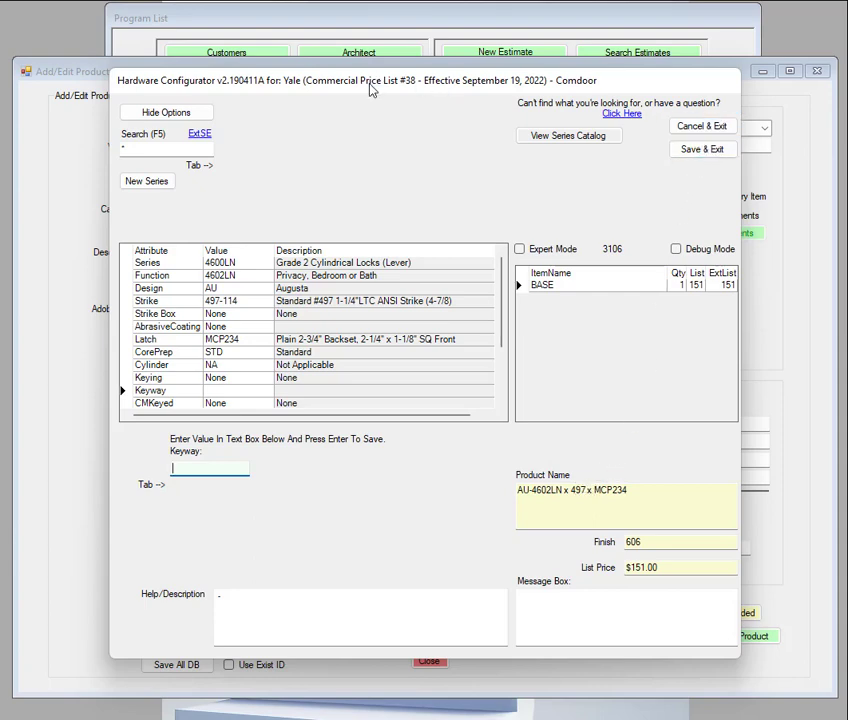
Step: Save the configured lock and transfer it to the product form
drag(371, 86, 775, 90)
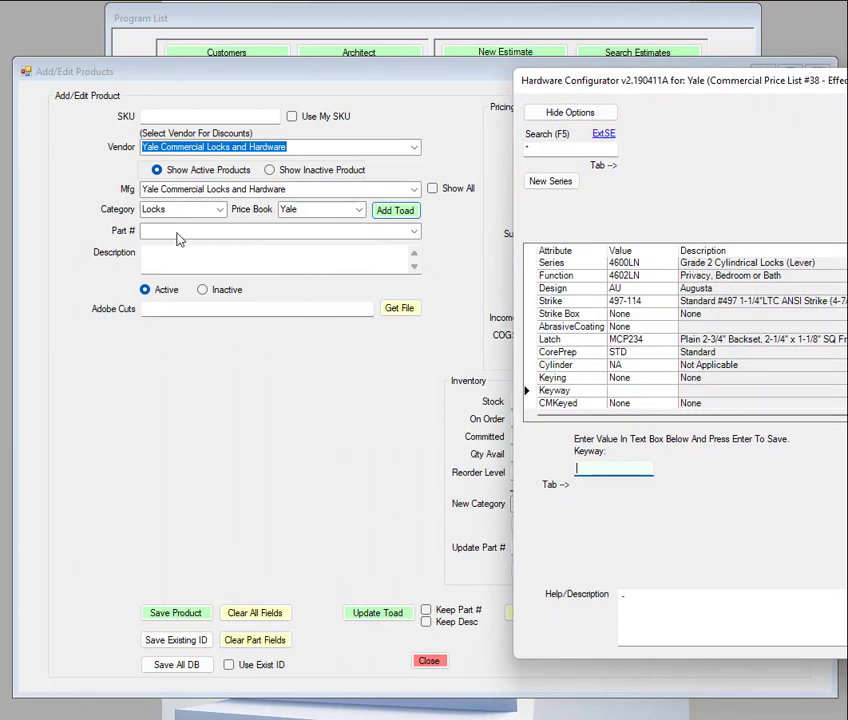
drag(745, 80, 307, 84)
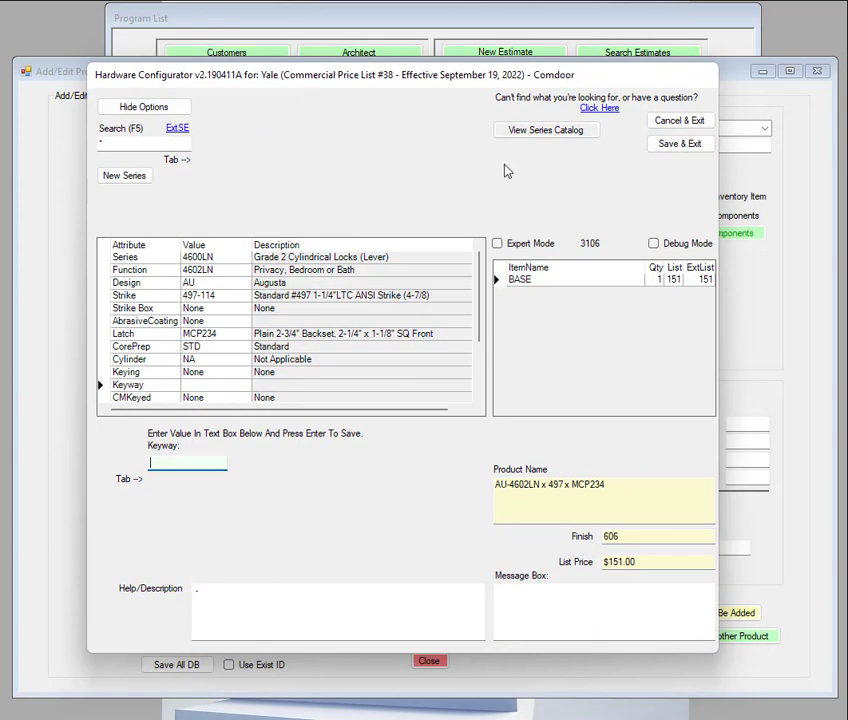
click(685, 145)
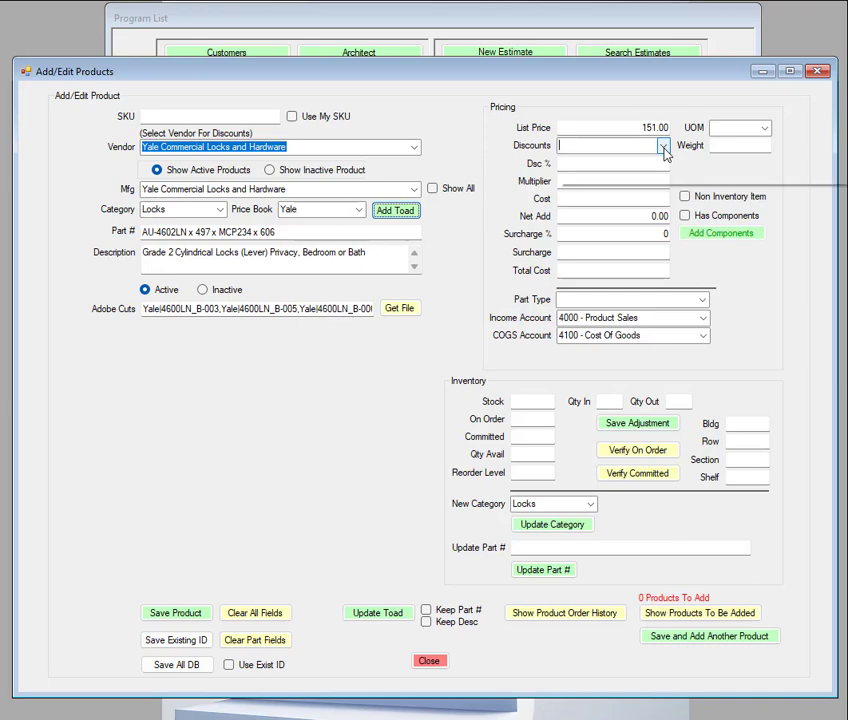
Step: Apply the 4600LN - 022014 discount with the 0.285000 multiplier and review the other available discounts
click(663, 147)
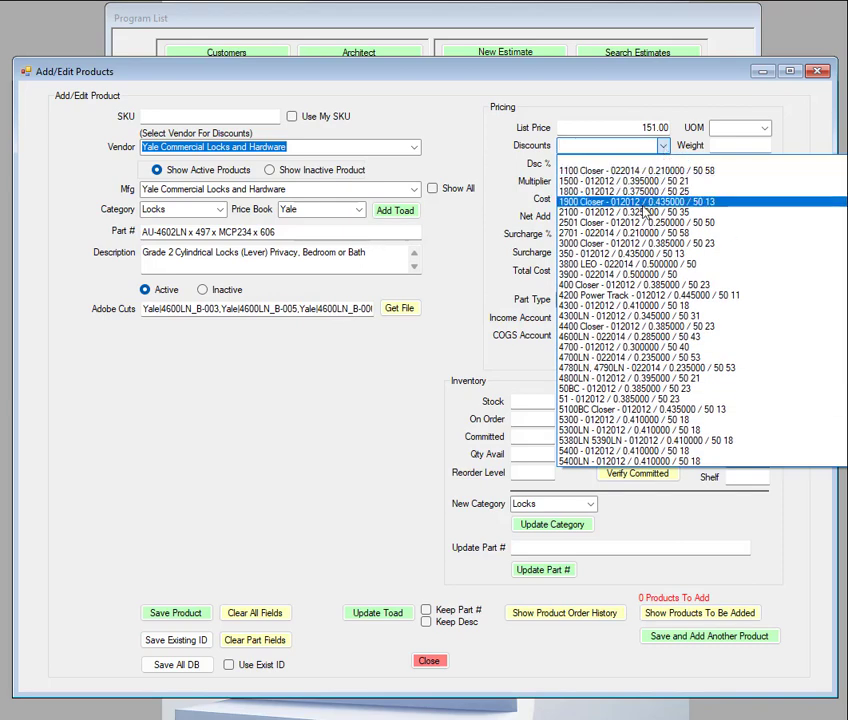
click(587, 338)
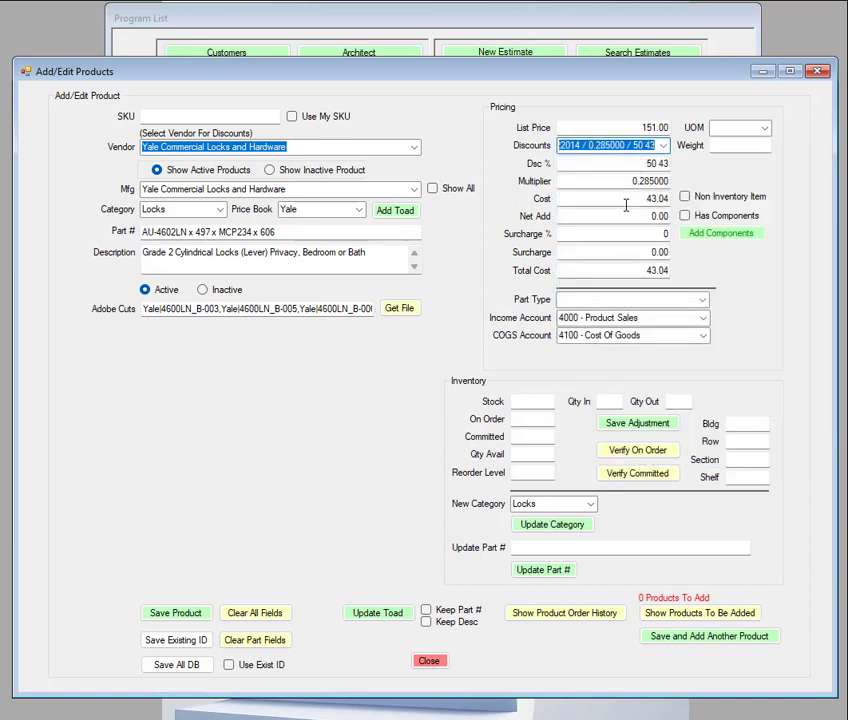
click(661, 148)
scroll(684, 265, down, 10)
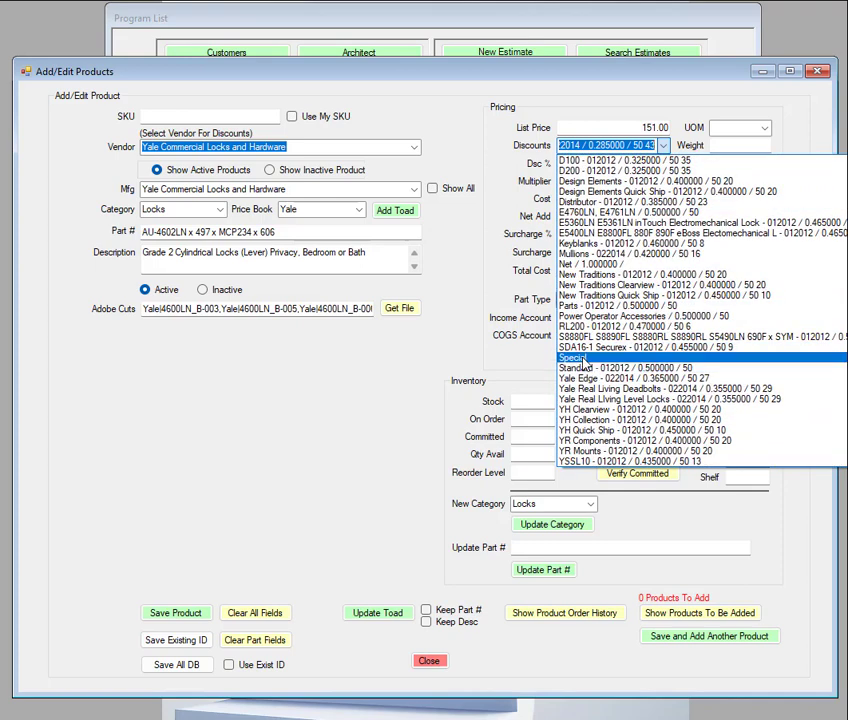
click(250, 396)
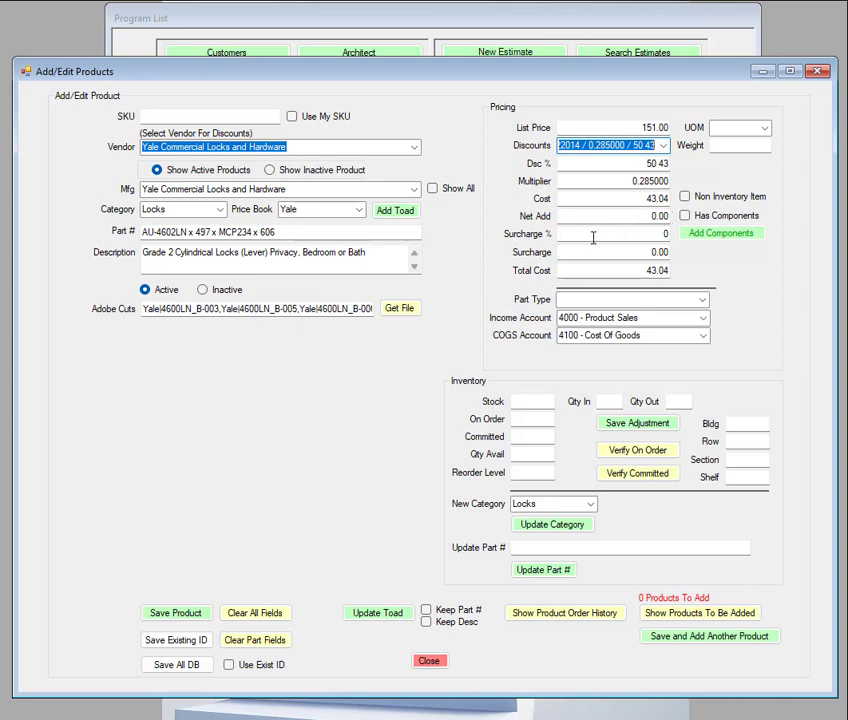
Step: Set the lock's surcharge percentage to 10 and recalculate its total cost
double_click(658, 232)
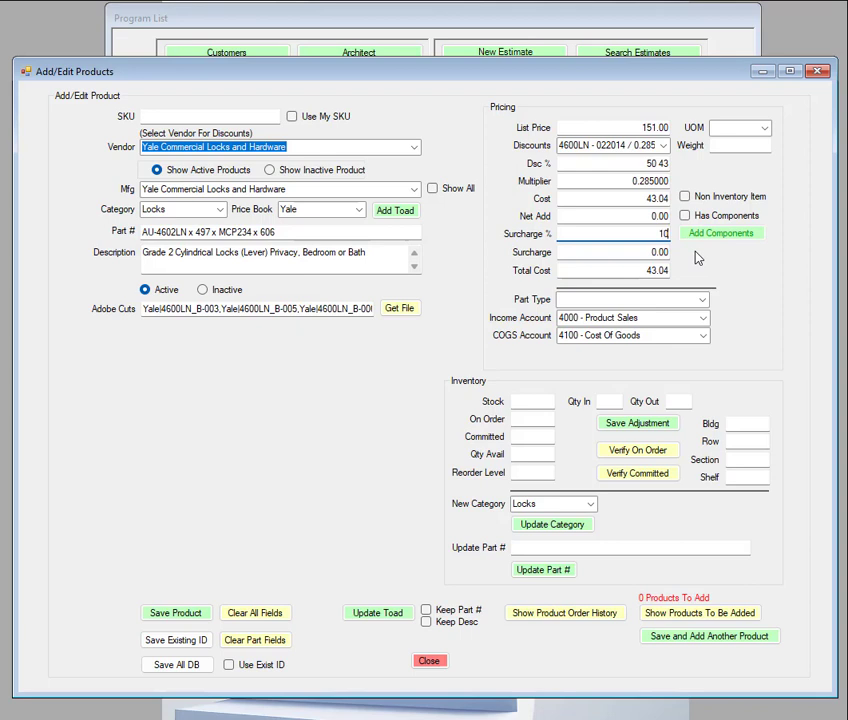
click(621, 251)
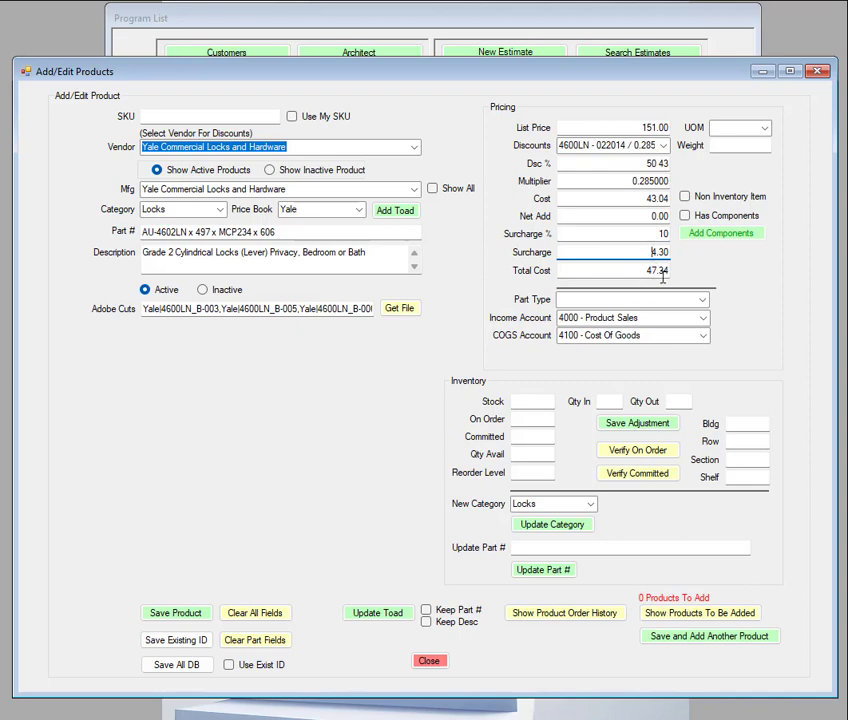
Step: Open the surcharge management form from Administration to view its manufacturer and category options, and return to the product form
click(487, 19)
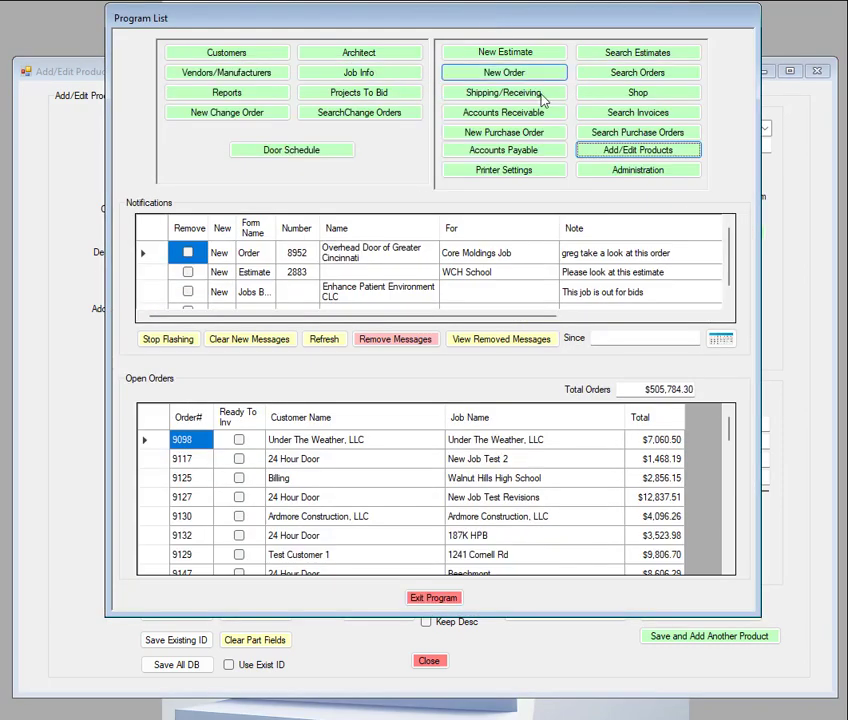
click(634, 174)
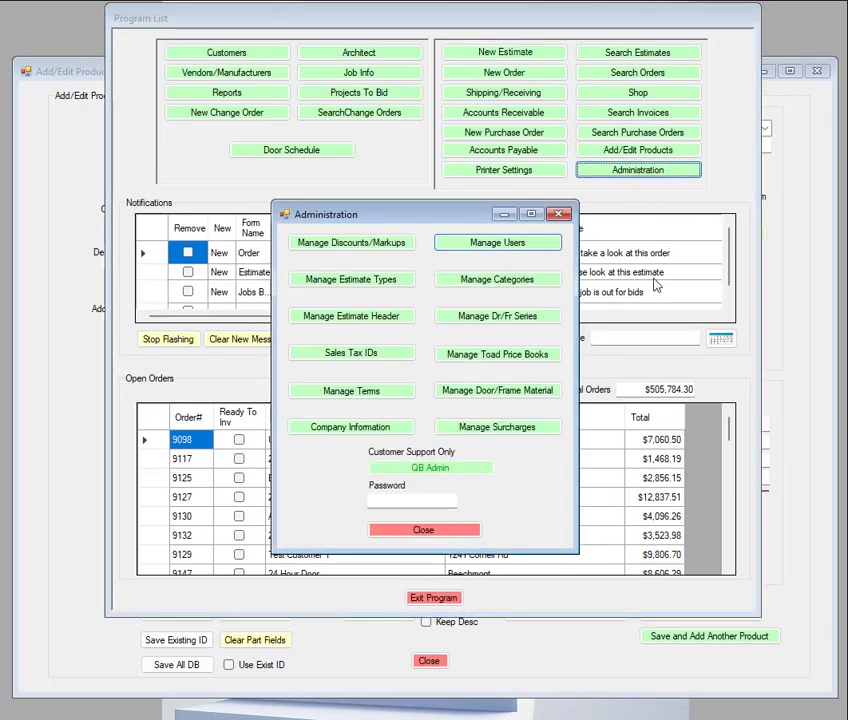
click(510, 428)
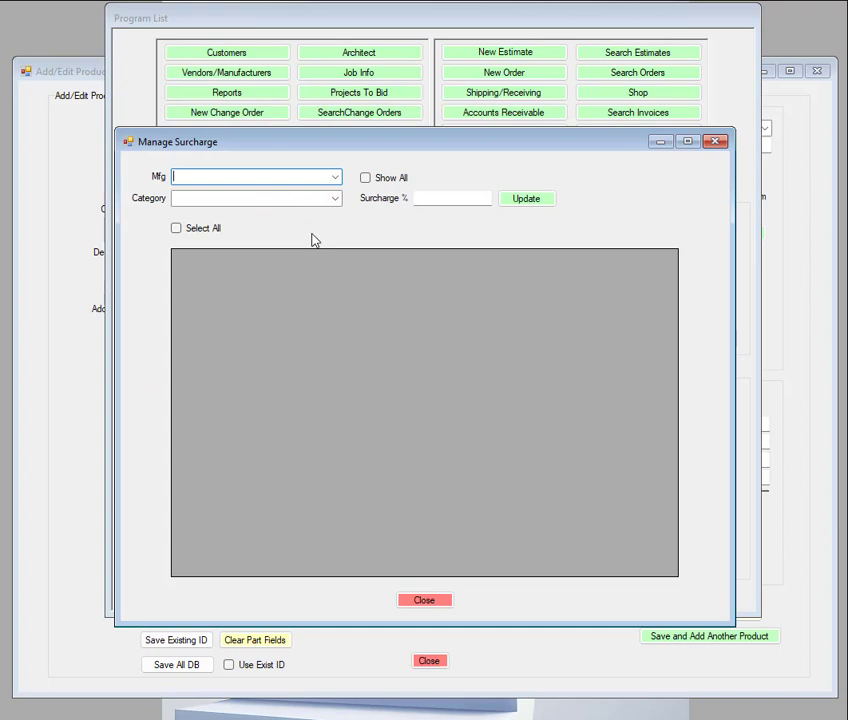
click(714, 143)
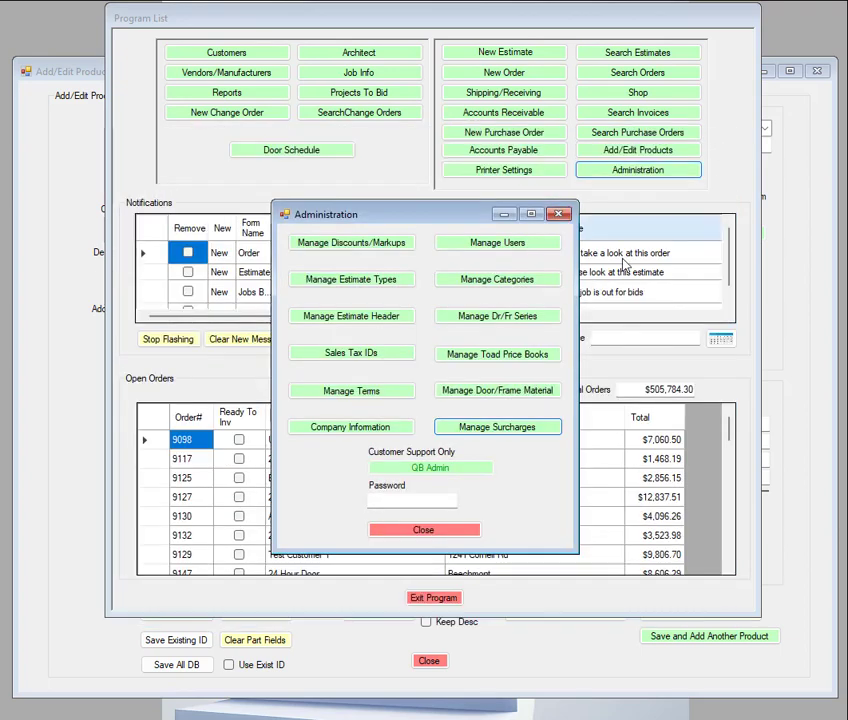
click(440, 532)
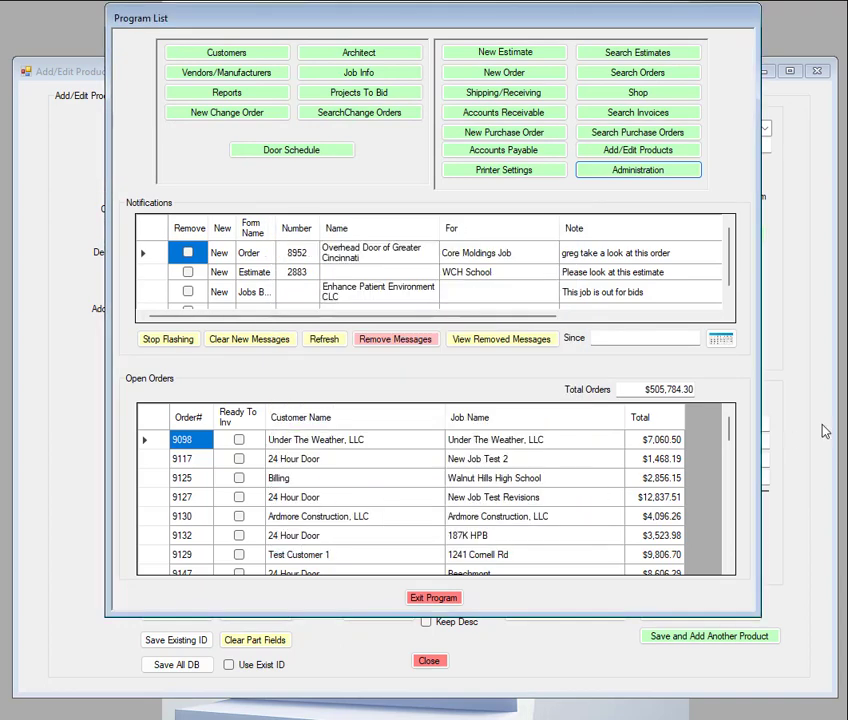
click(806, 364)
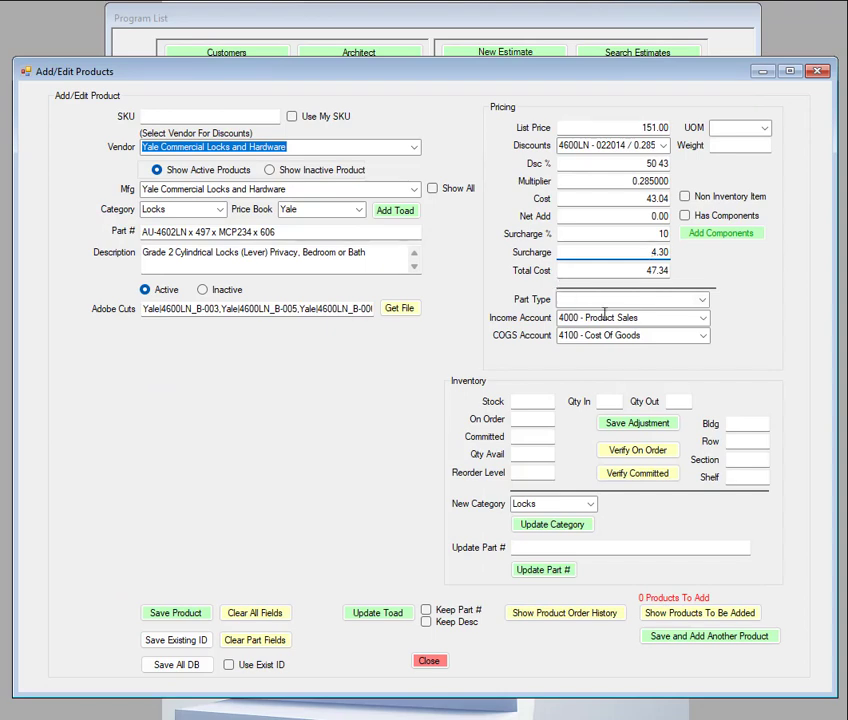
Step: Set the lock's part type to Inventory Part and try to save the product
click(703, 300)
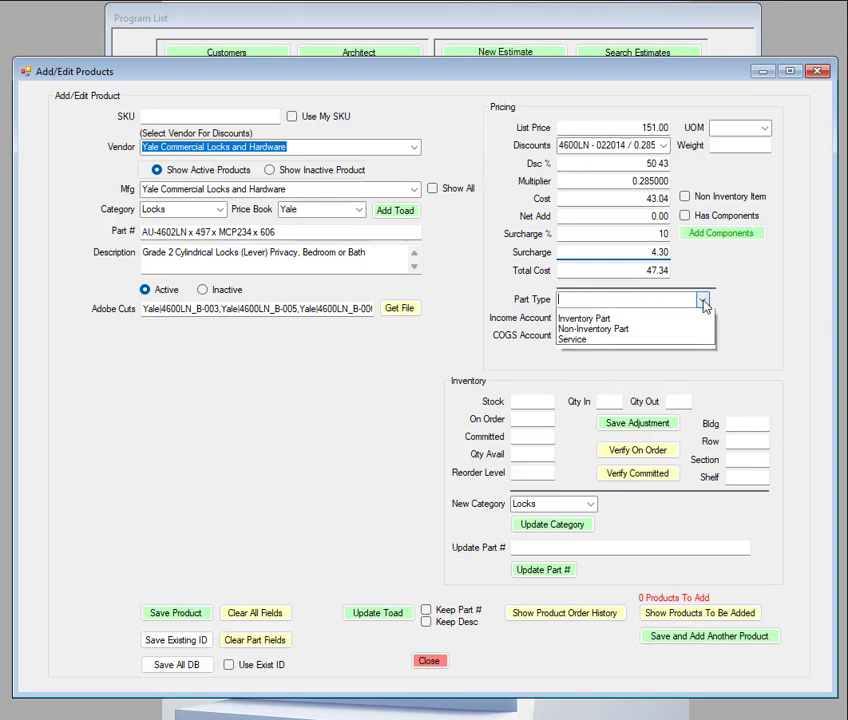
click(596, 326)
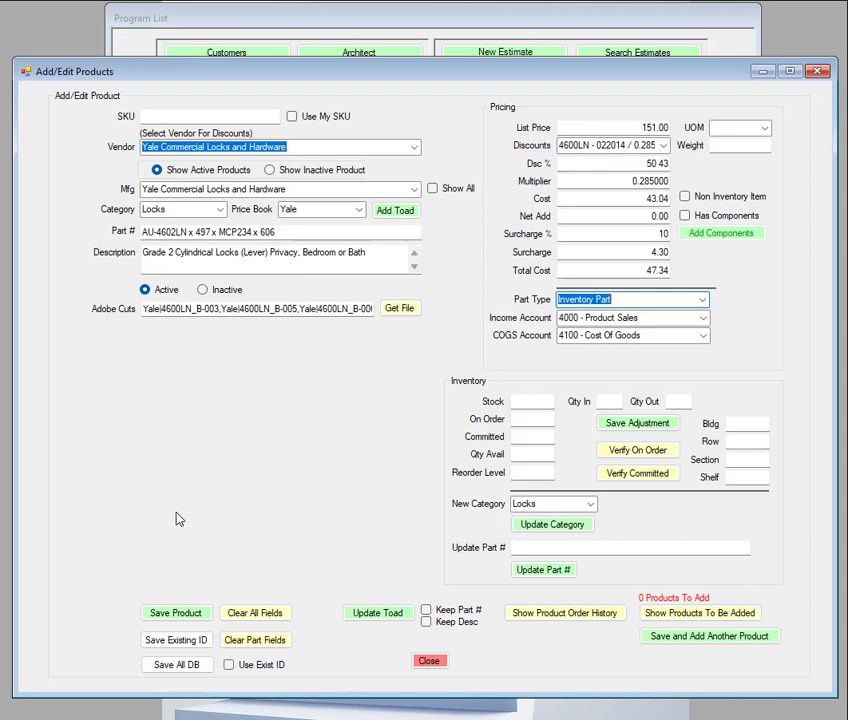
click(172, 614)
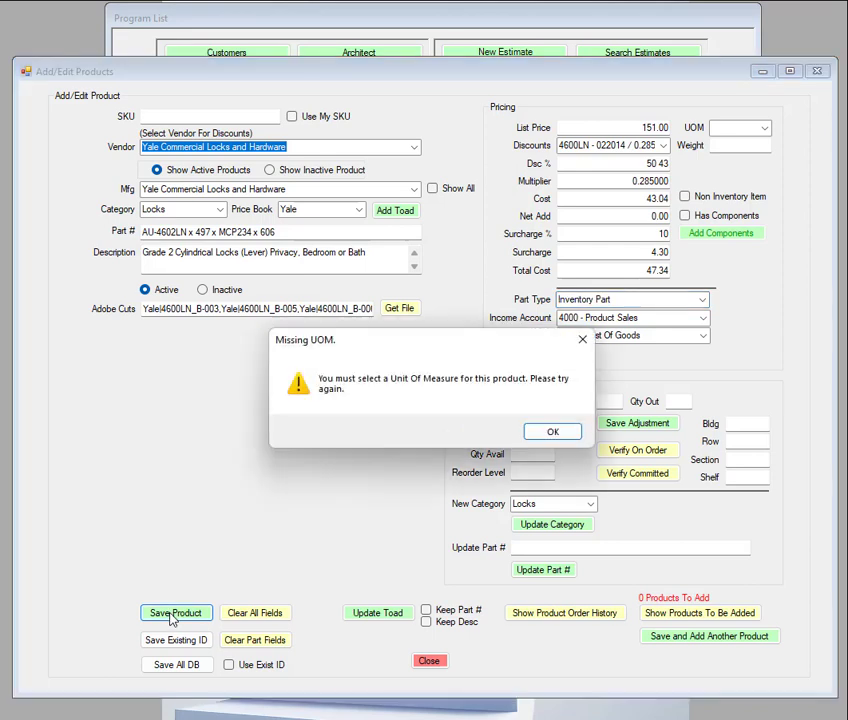
click(553, 432)
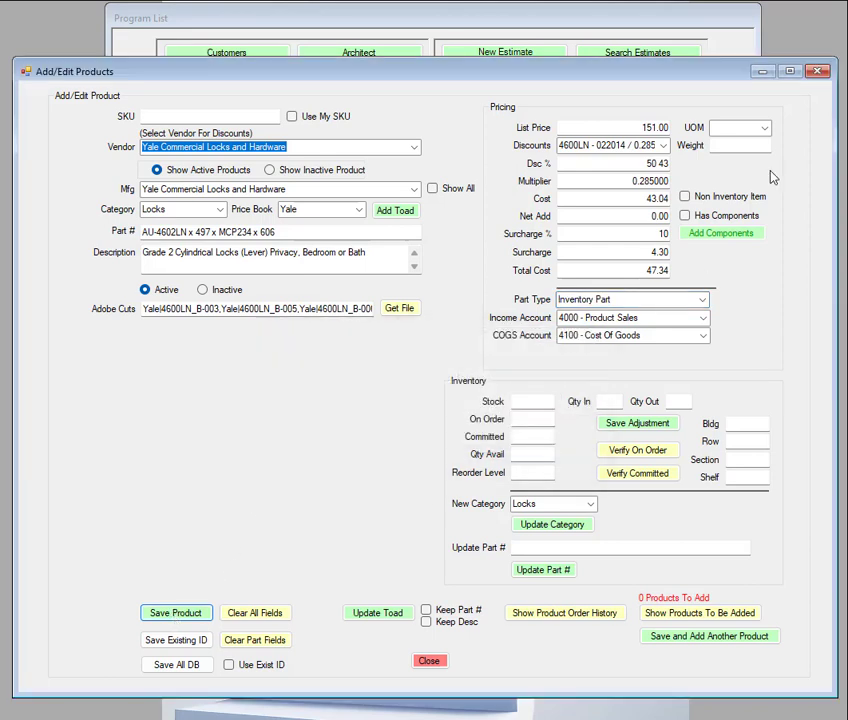
Step: Set the unit of measure to Ea - Each and the weight to 7, and save the product
click(763, 128)
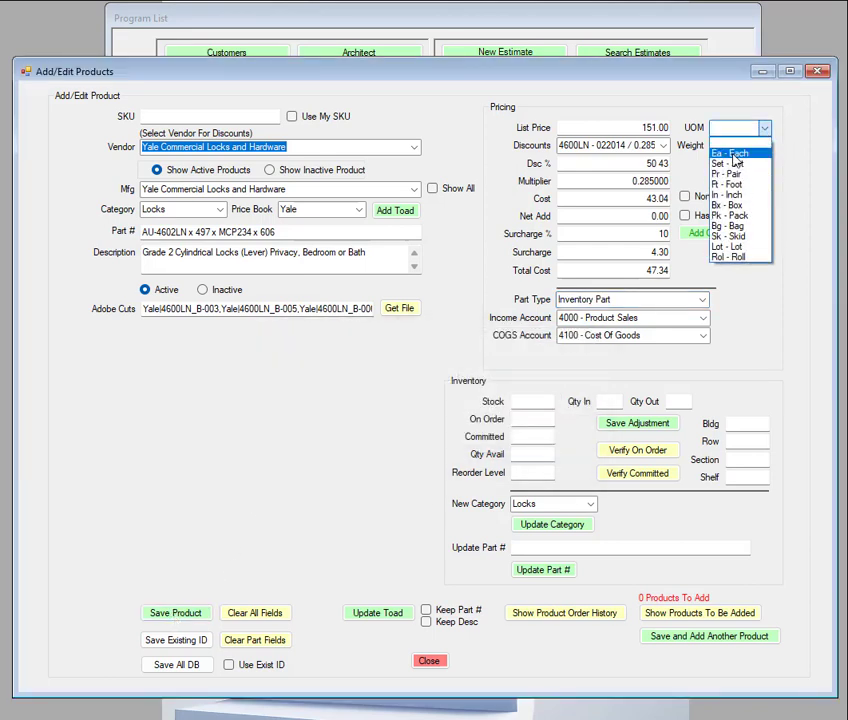
click(733, 156)
click(757, 146)
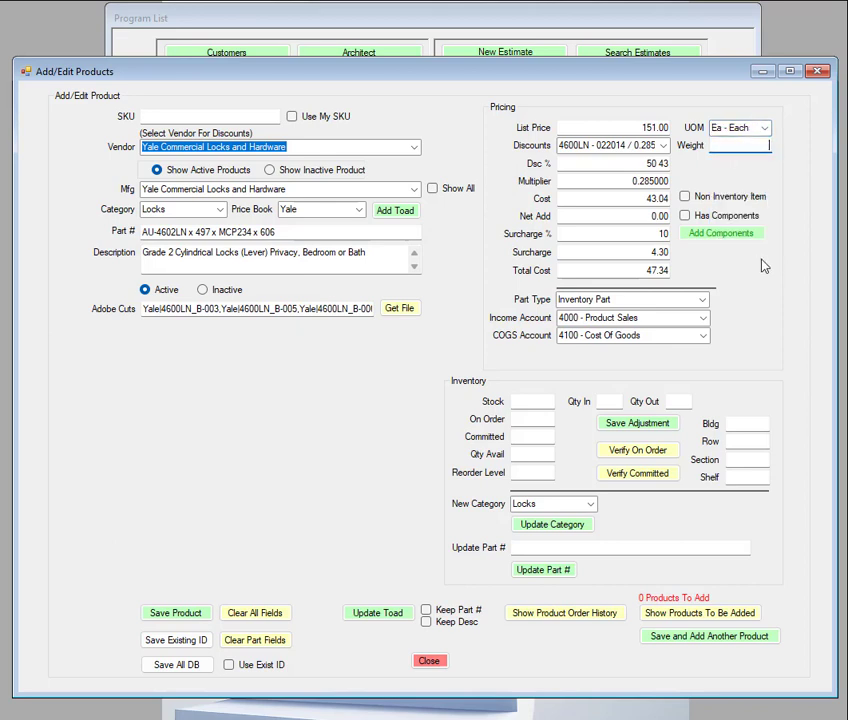
text(7)
click(392, 251)
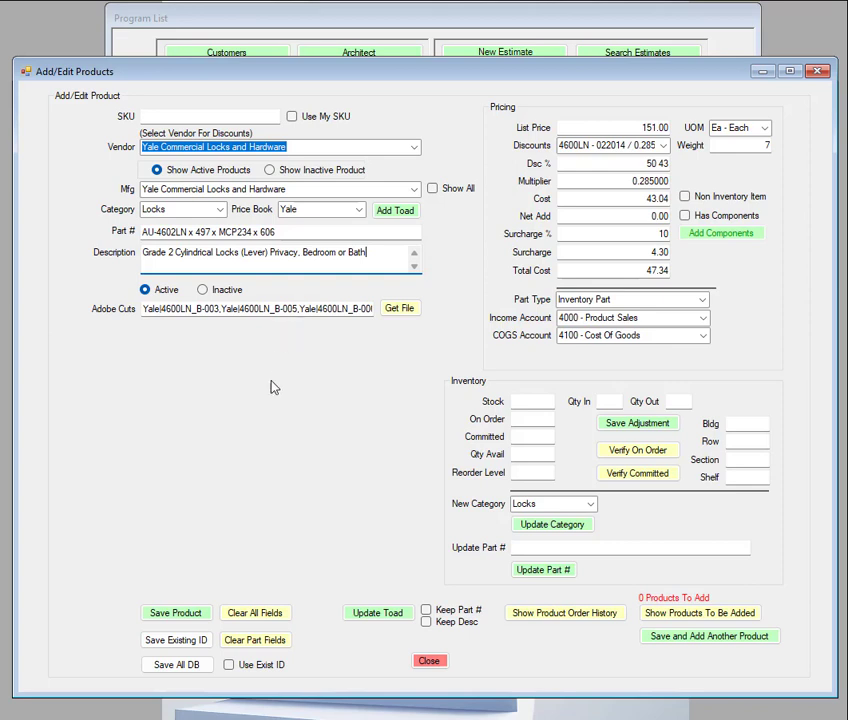
click(168, 614)
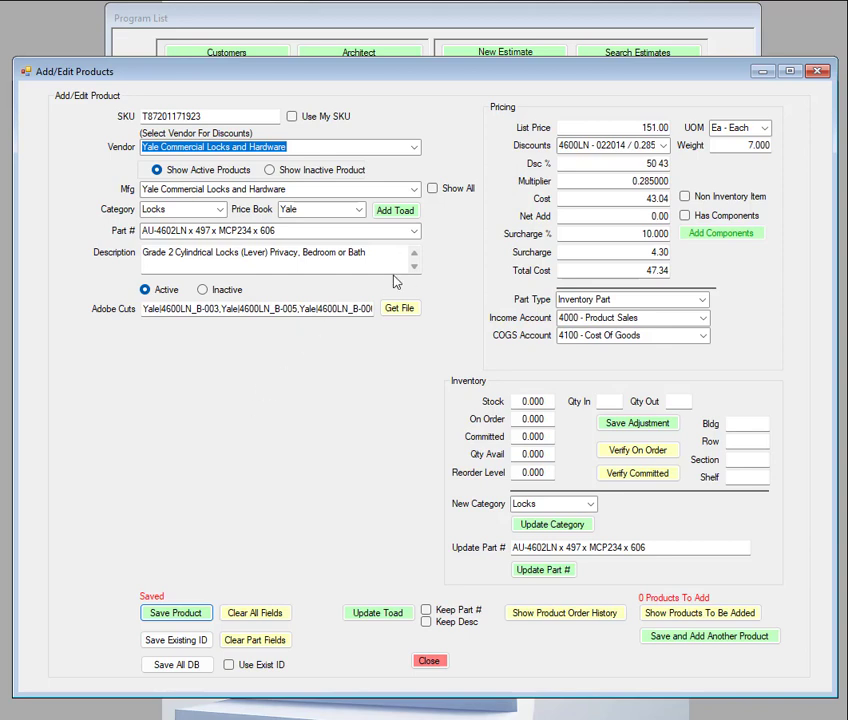
Step: Look for the saved AU-4602LN x 497 x MCP234 x 606 lock in the list of part numbers
click(413, 233)
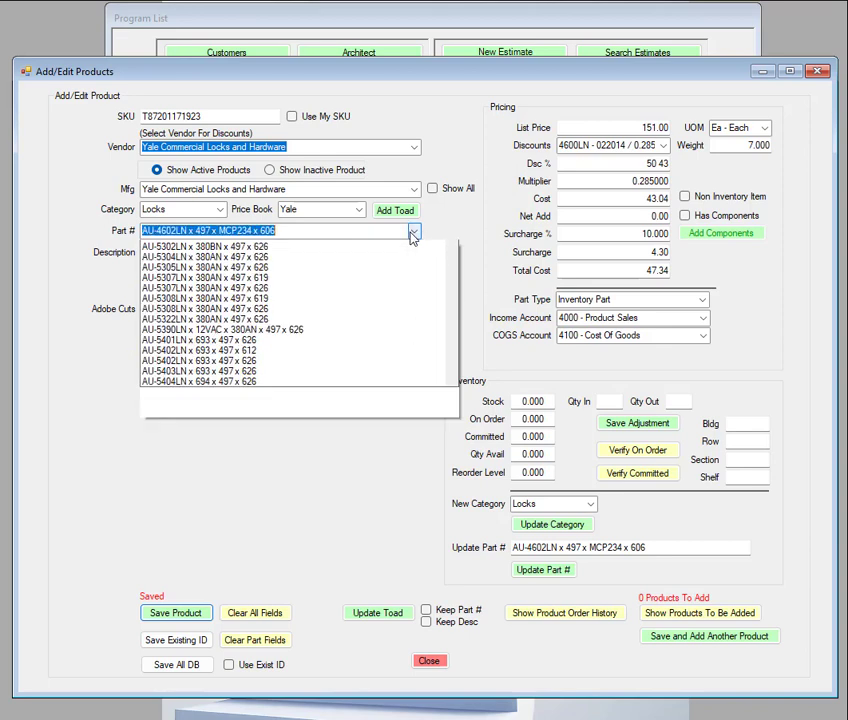
scroll(408, 248, up, 3)
scroll(268, 360, up, 2)
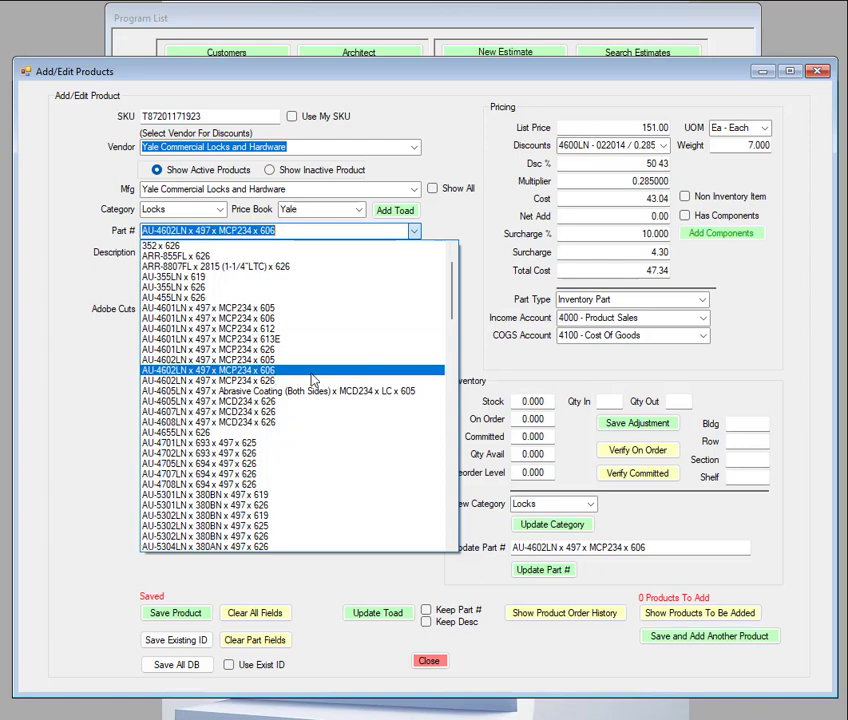
click(106, 420)
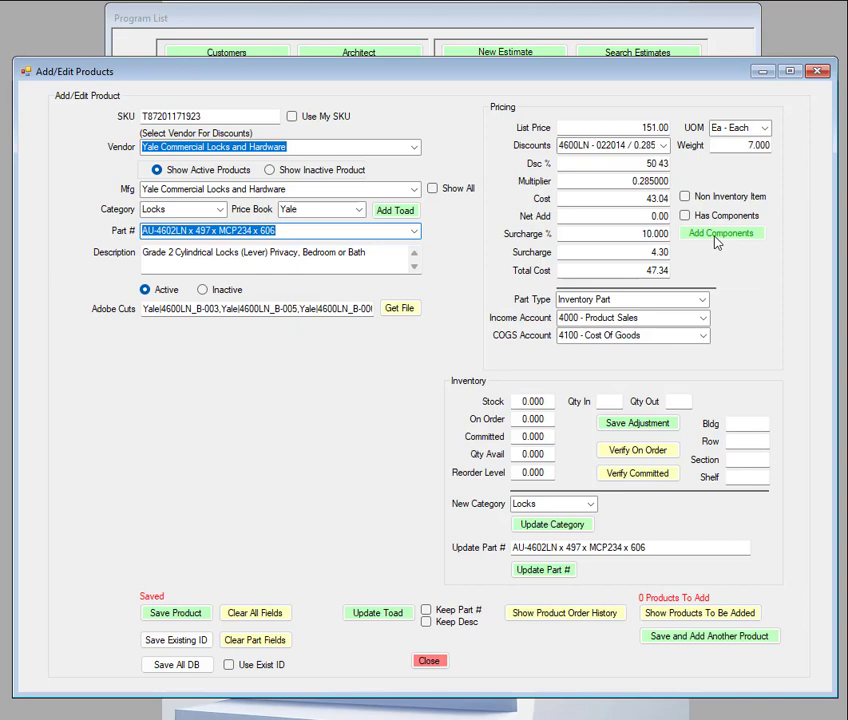
Step: Mark the lock as having components, open its component entry form, and cancel out of it
click(684, 216)
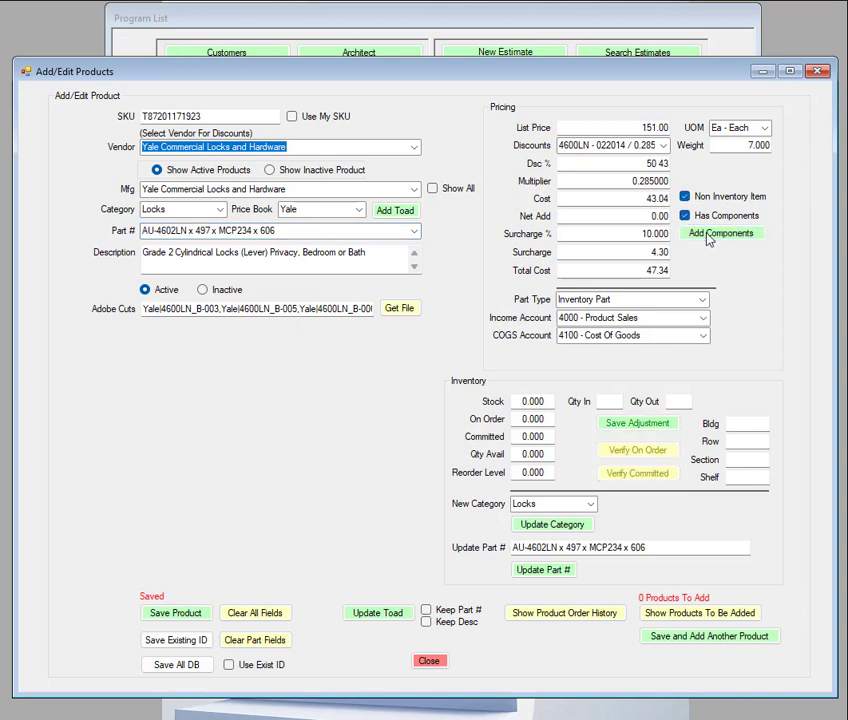
click(707, 236)
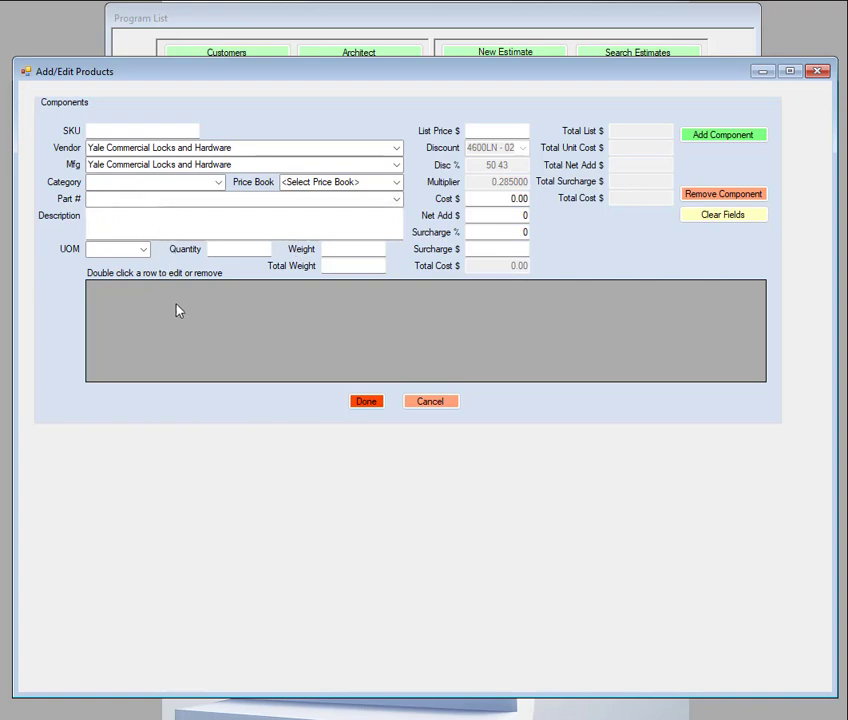
click(436, 405)
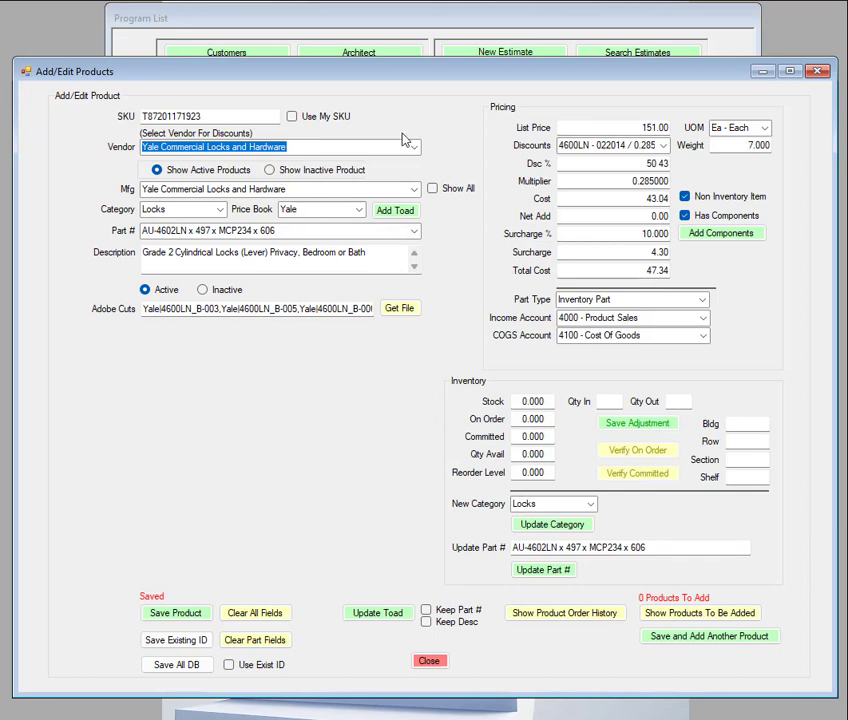
Step: Clear all product fields and select Curries as the vendor with HM Frames as the category
click(257, 613)
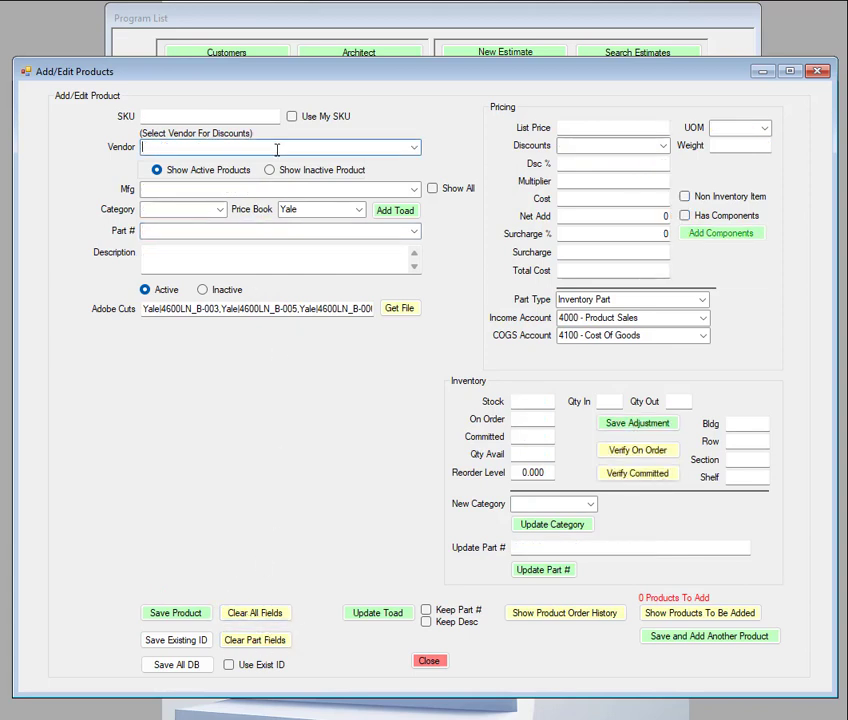
text(Cur)
key(Return)
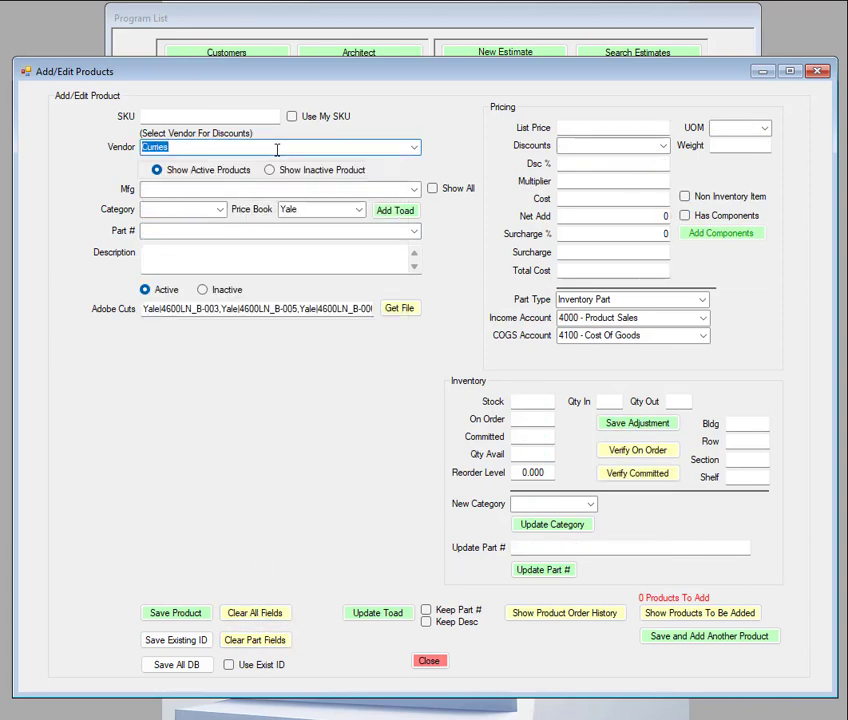
text(hm)
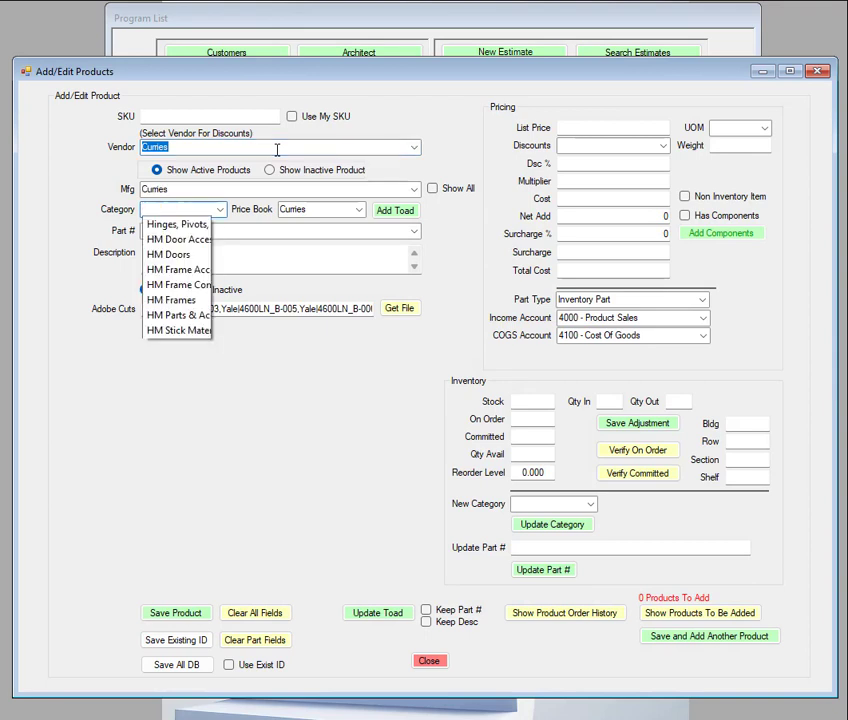
key(Down)
key(Down)
key(Down)
key(Down)
key(Down)
key(Return)
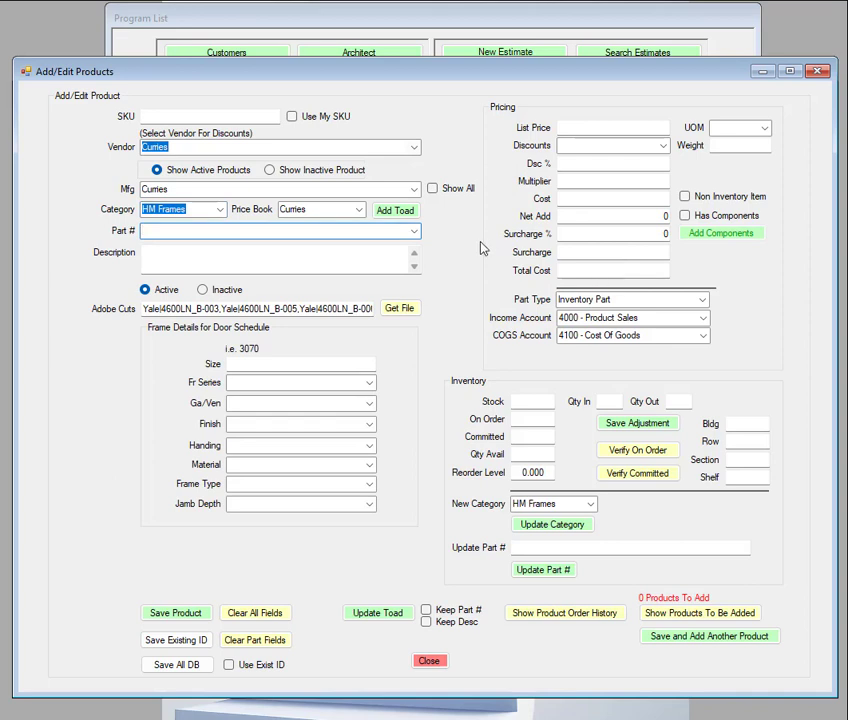
Step: Load the frame C16 5 7/8 2-0 x 6-8 Single U453 E1 LH ;KD and review the available frame series options
click(358, 210)
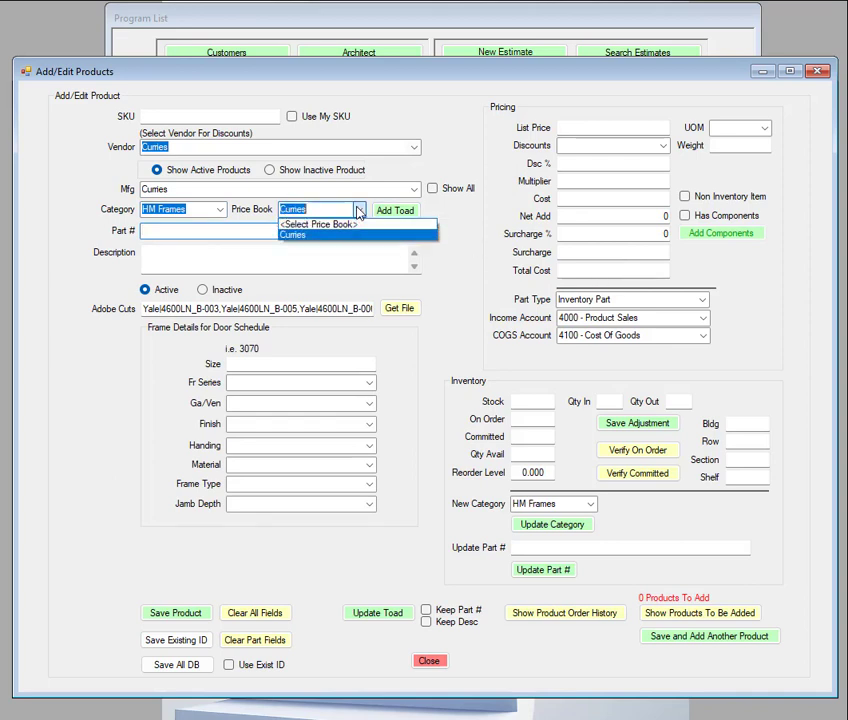
click(357, 211)
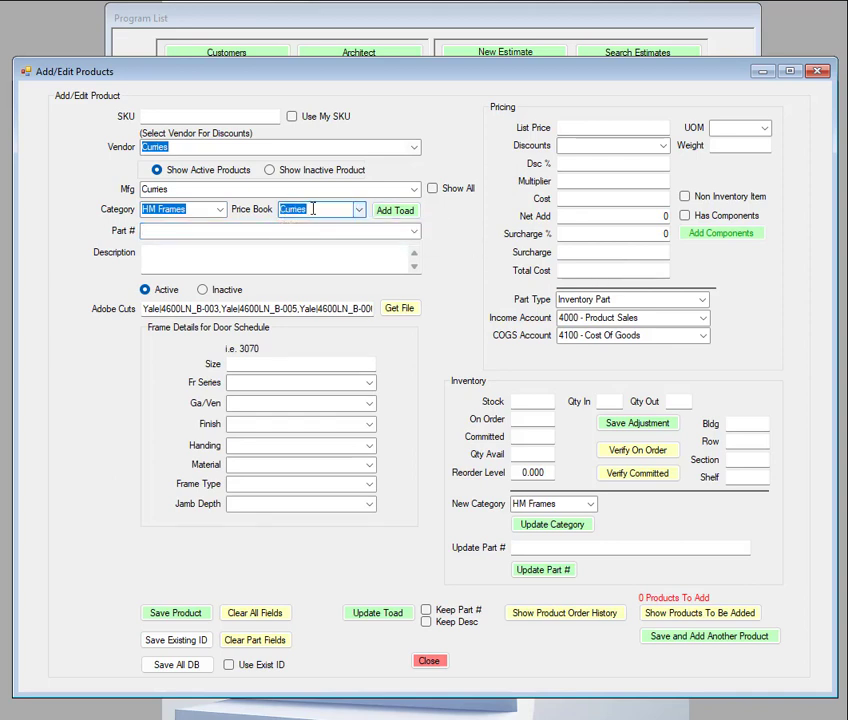
click(414, 232)
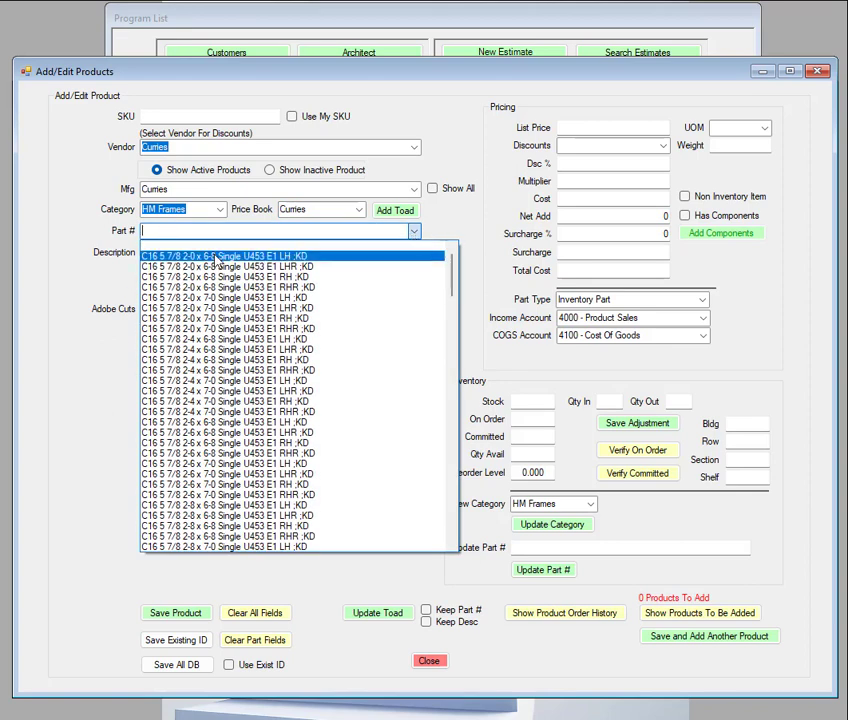
click(215, 257)
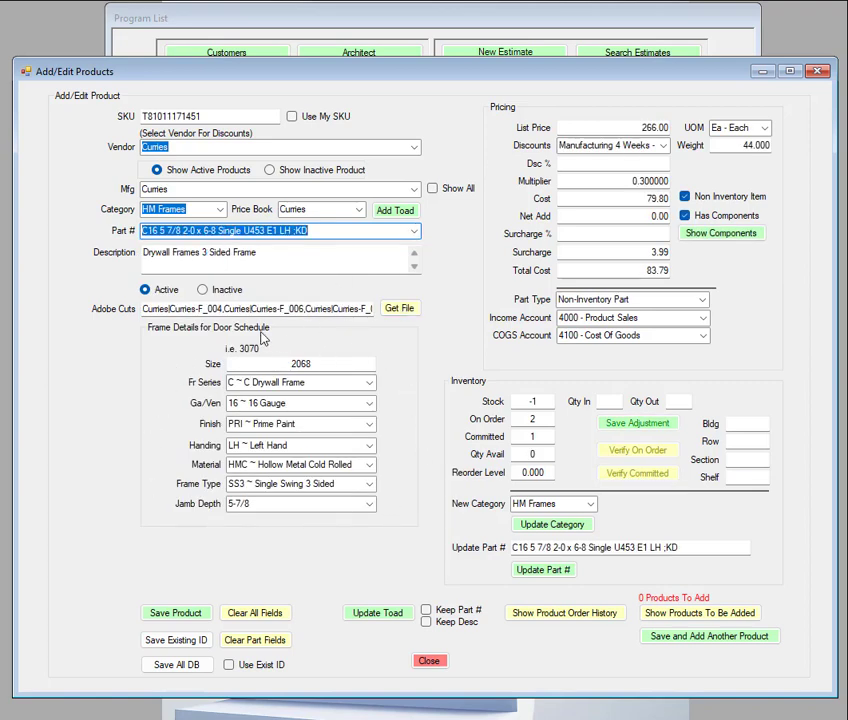
click(369, 383)
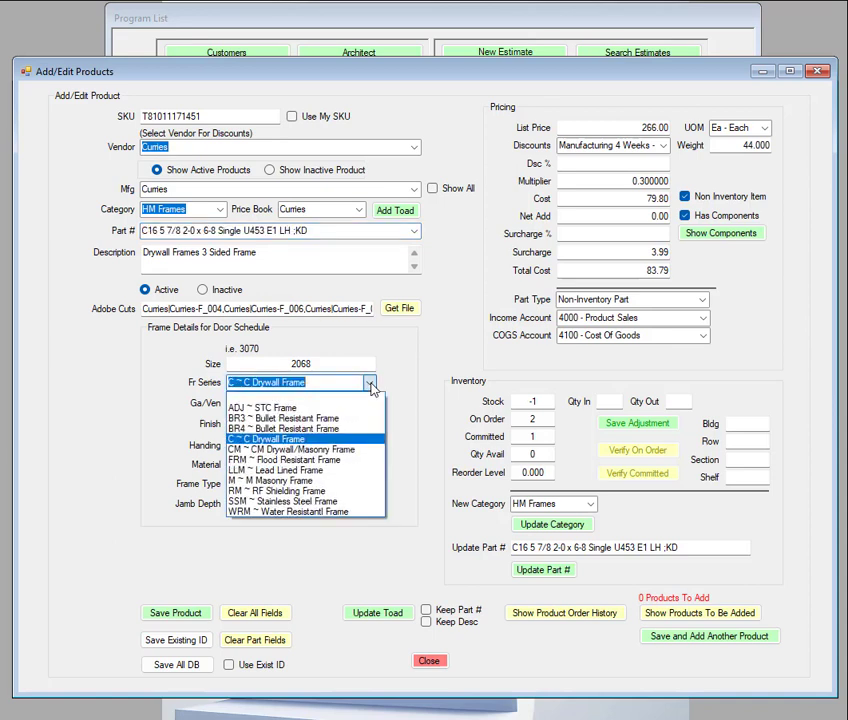
click(370, 386)
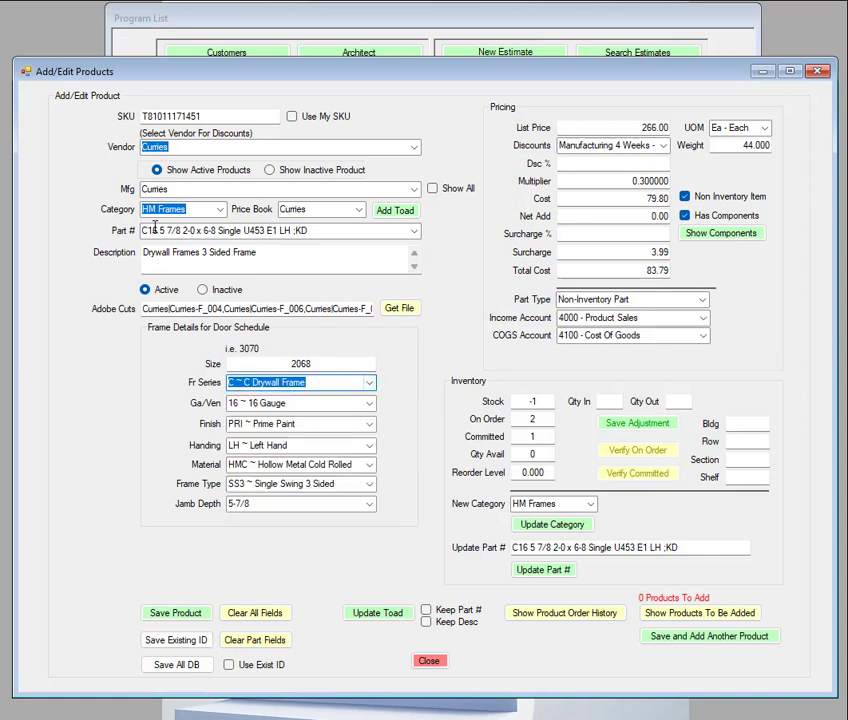